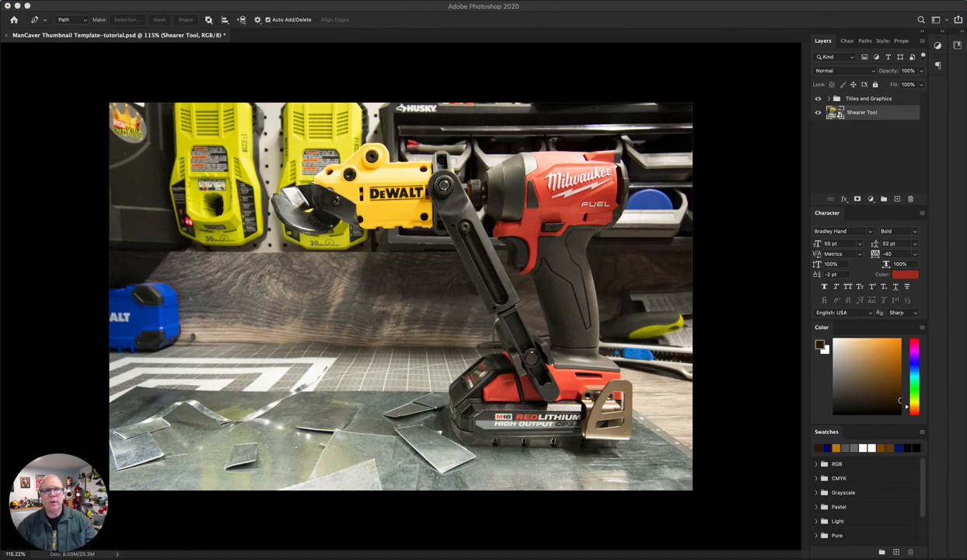
key(Escape)
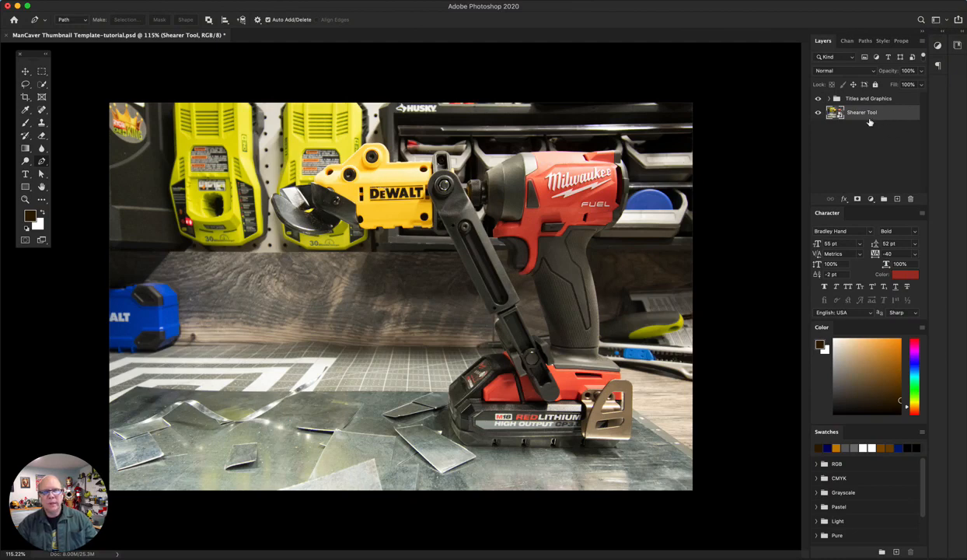
drag(869, 117, 846, 115)
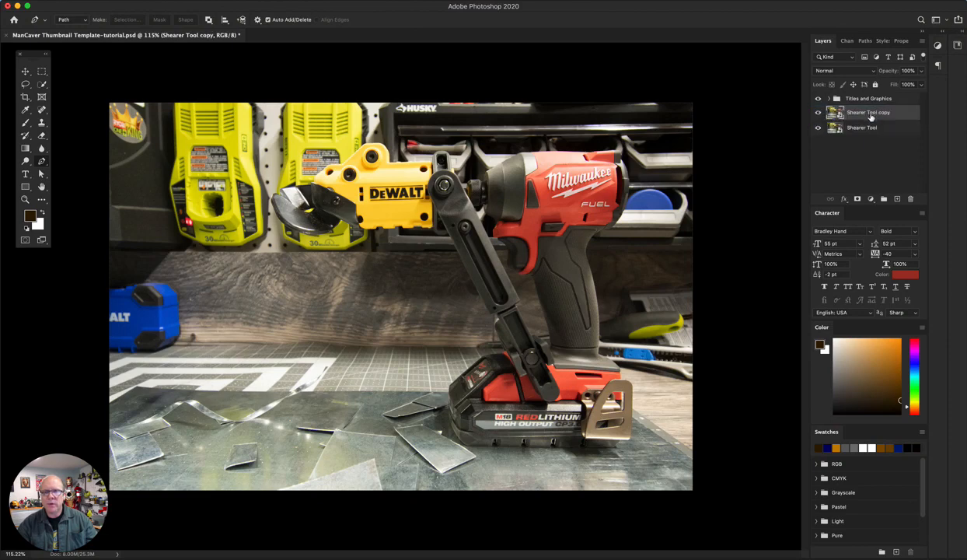
key(super+z)
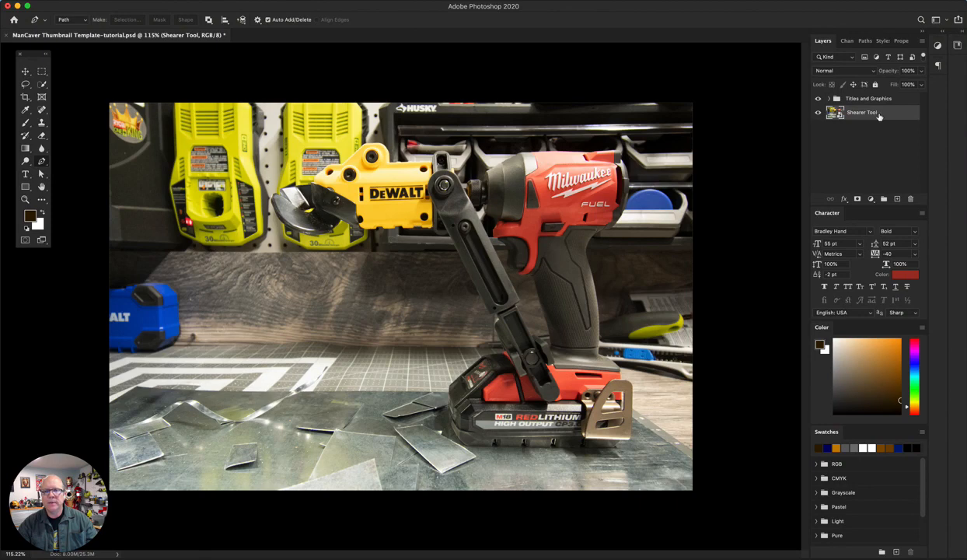
right_click(880, 116)
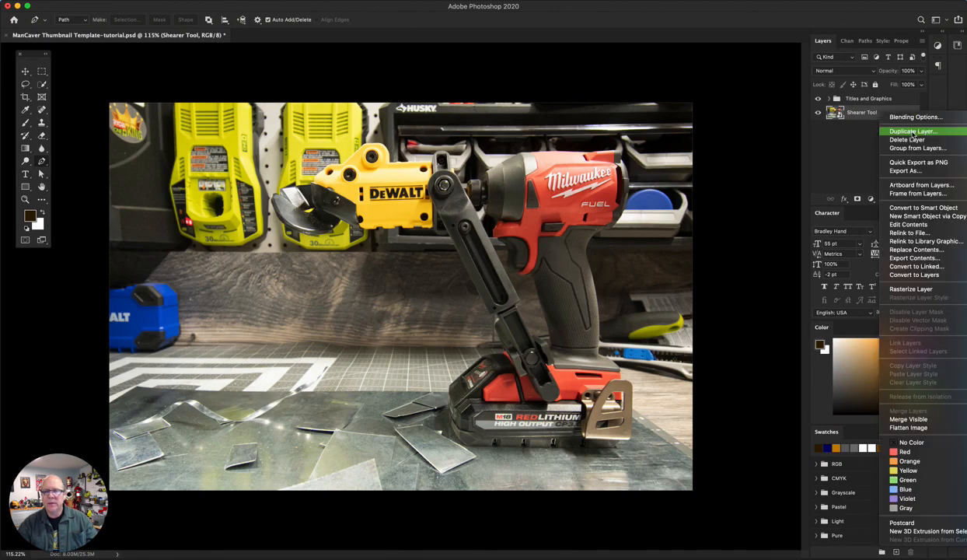
click(902, 131)
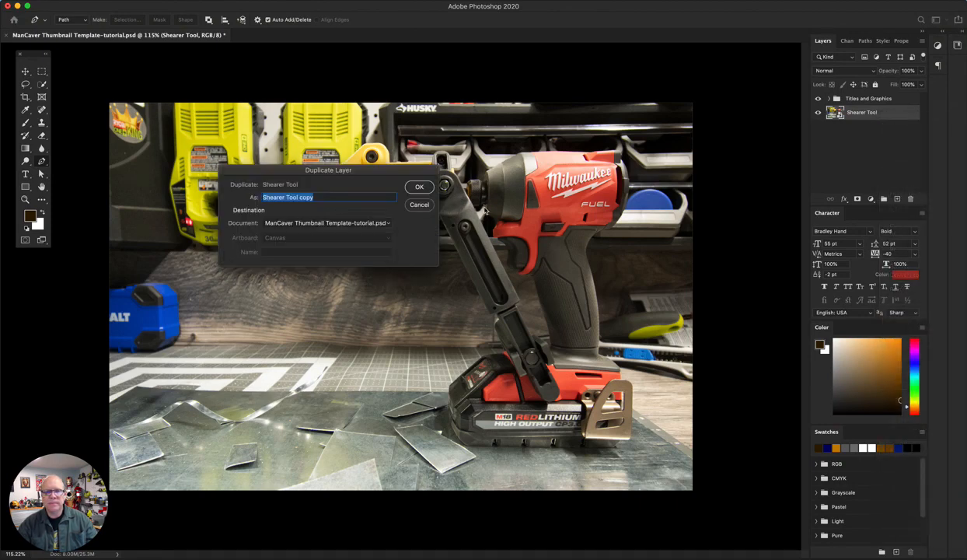
click(412, 205)
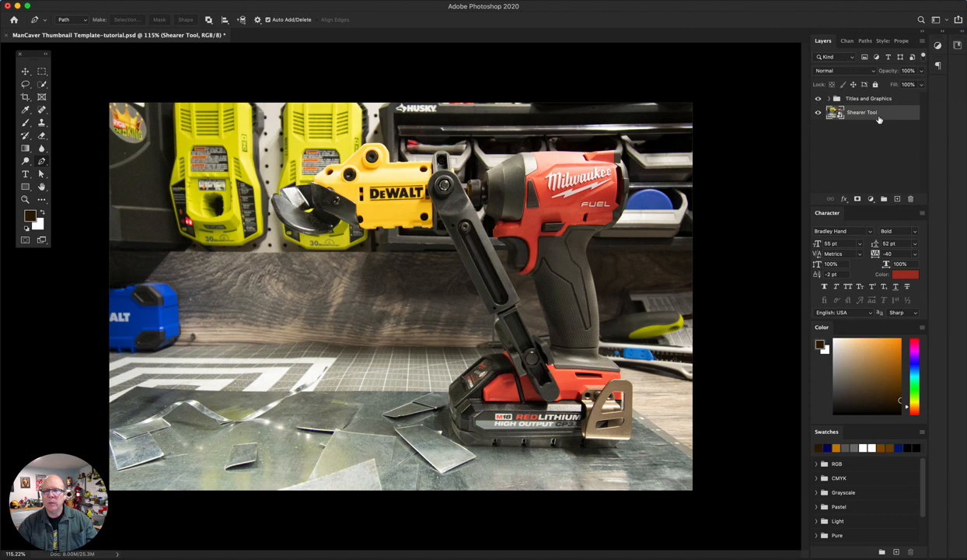
Duplicate the Shearer Tool layer under the name Backup in the same document
click(922, 40)
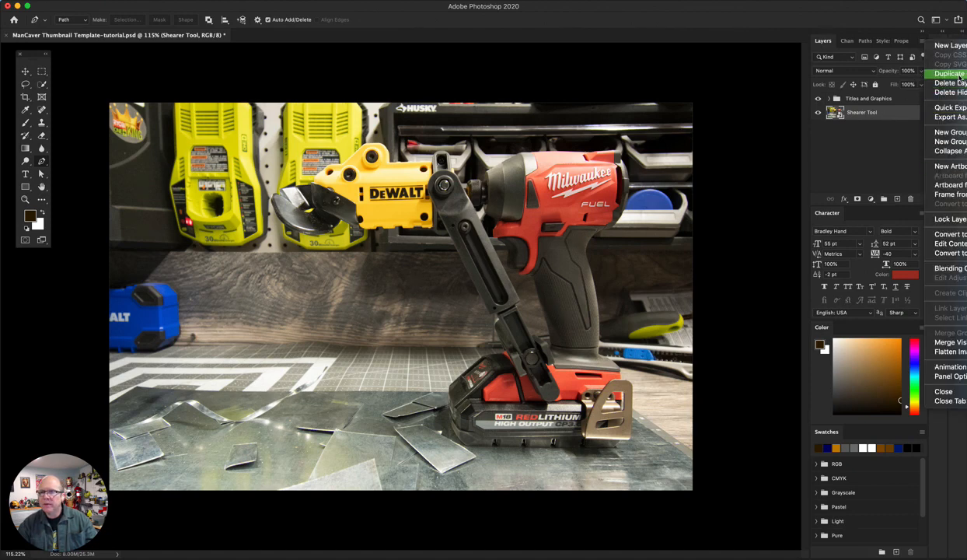
click(961, 77)
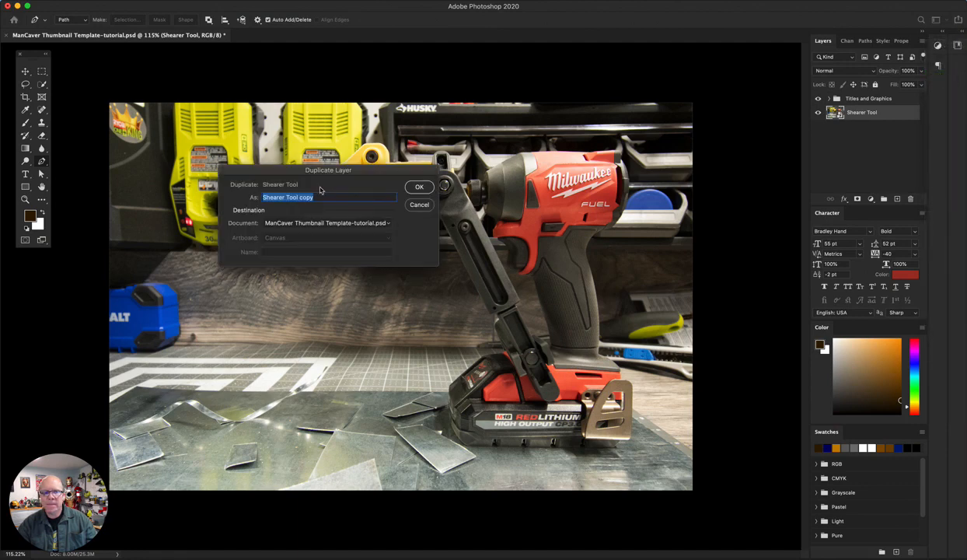
drag(332, 173, 366, 181)
text(Backup)
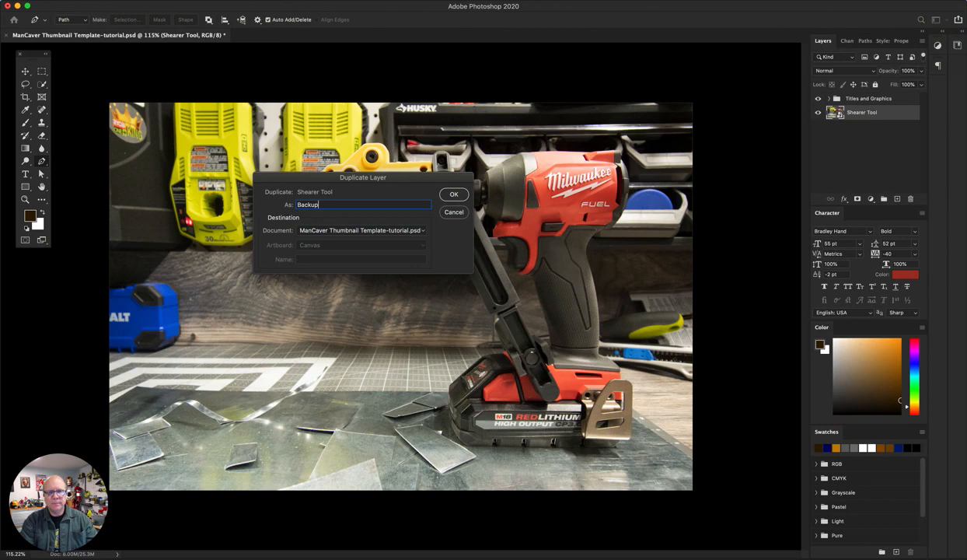
key(Return)
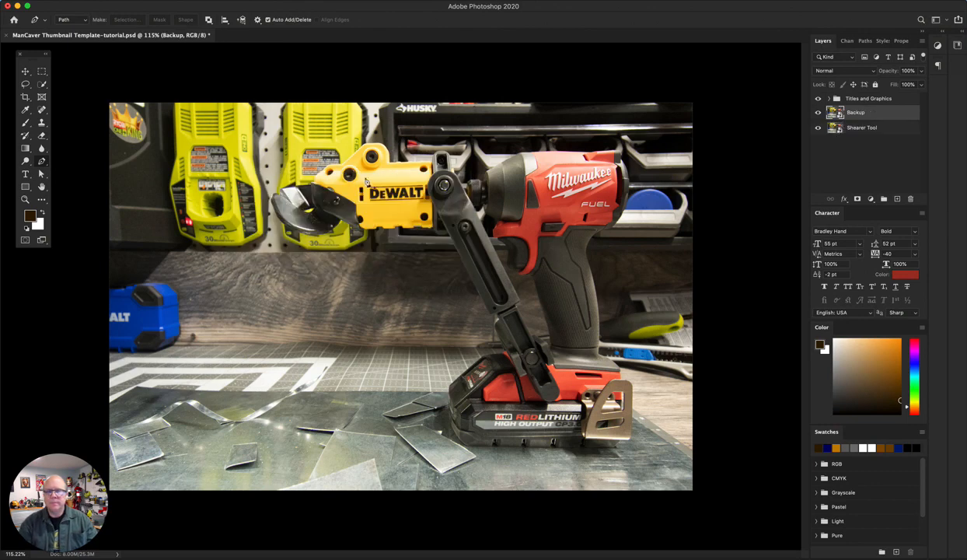
Move the Backup layer below Shearer Tool and hide it, leaving the Shearer Tool layer selected
drag(839, 110, 841, 137)
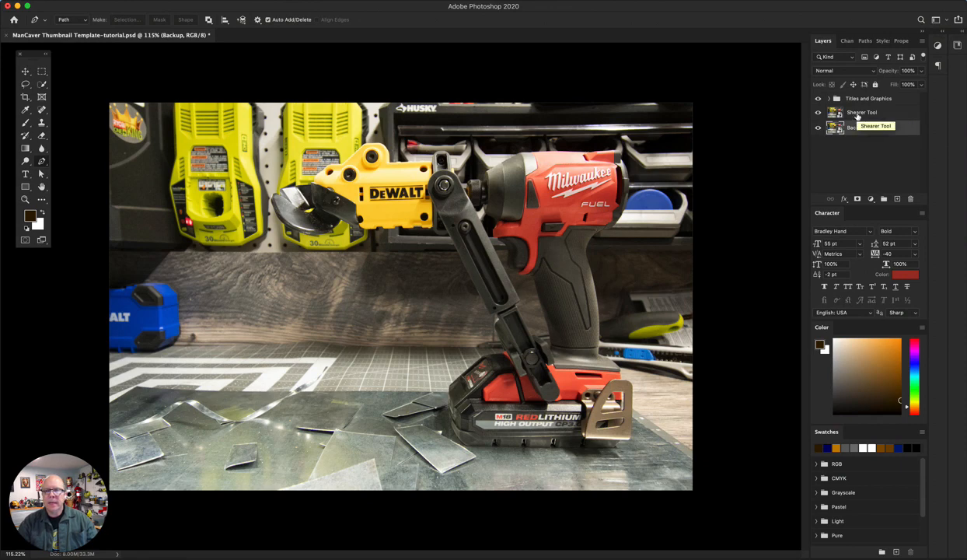
click(818, 128)
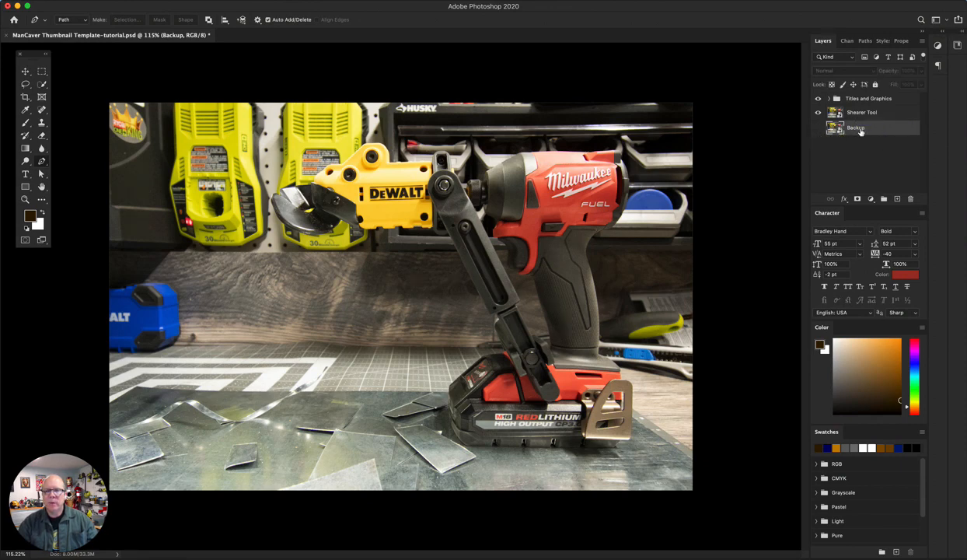
click(862, 114)
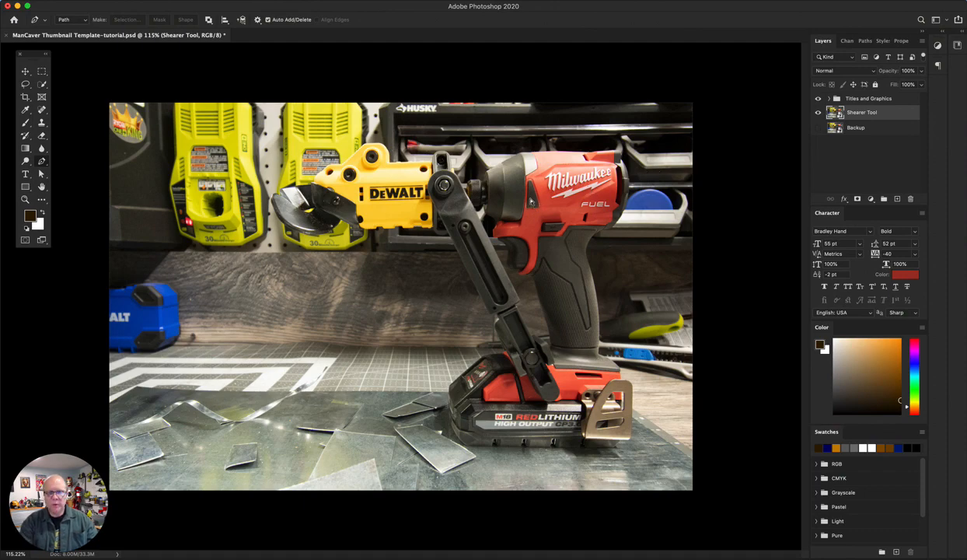
Trace a Pen path from the DeWalt head's upper corner around the bracket top, down the arm and along the knurled collar
scroll(447, 181, up, 5)
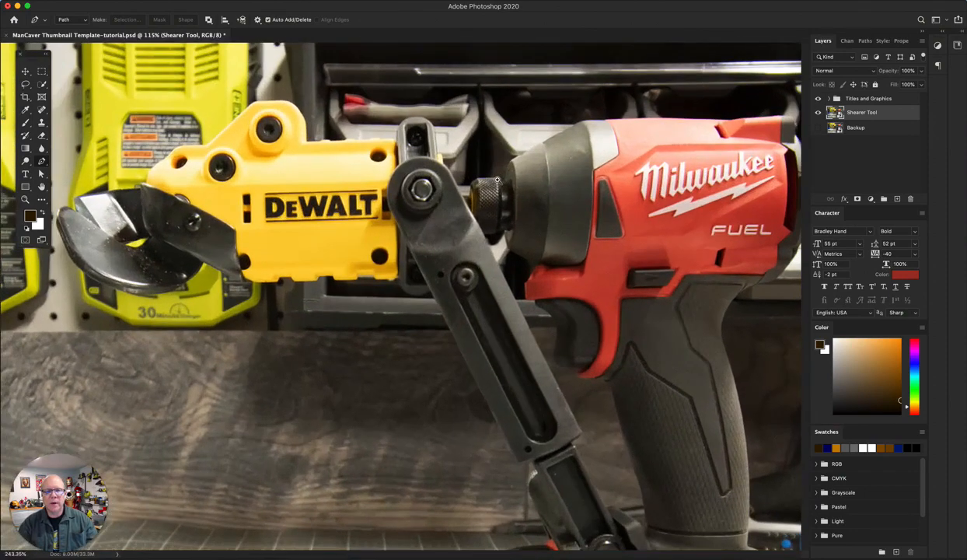
scroll(504, 205, up, 1)
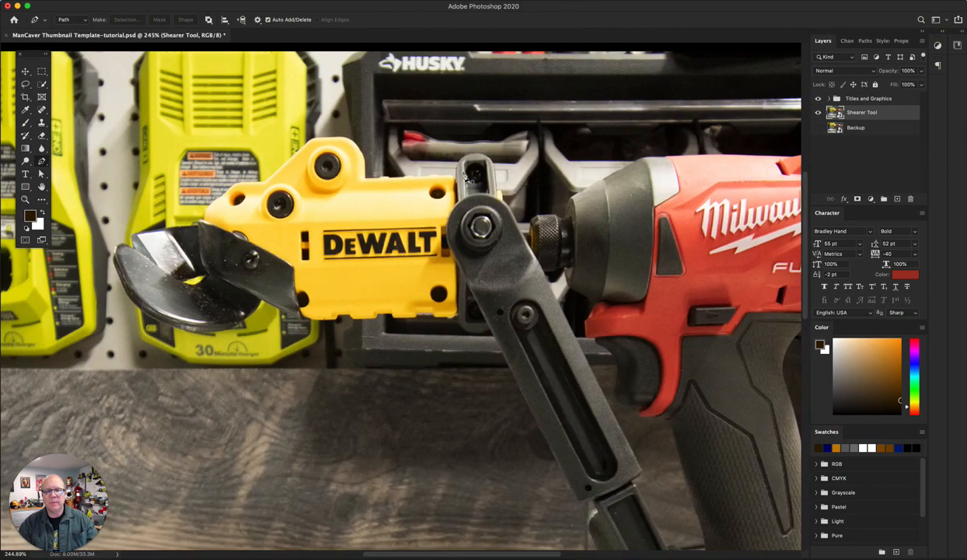
scroll(467, 173, up, 5)
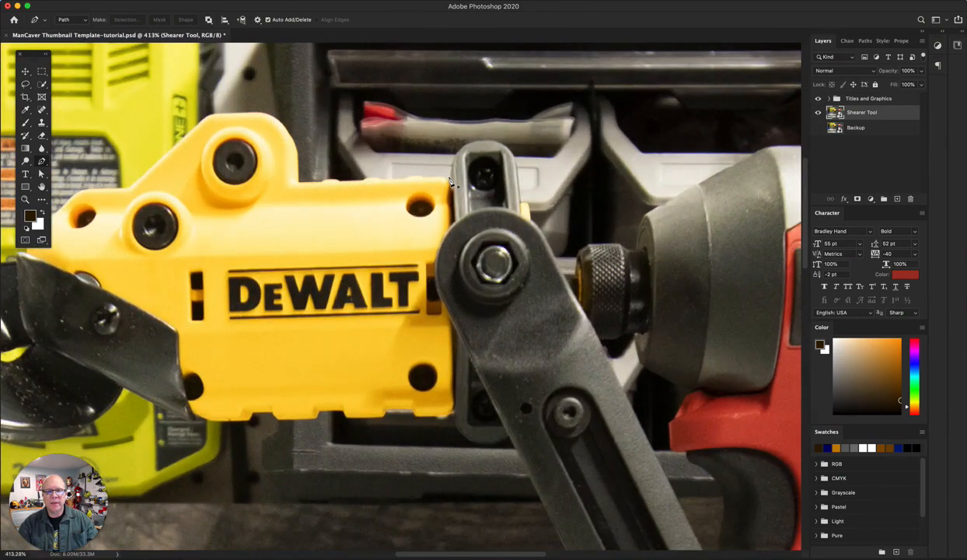
click(450, 178)
drag(474, 142, 520, 188)
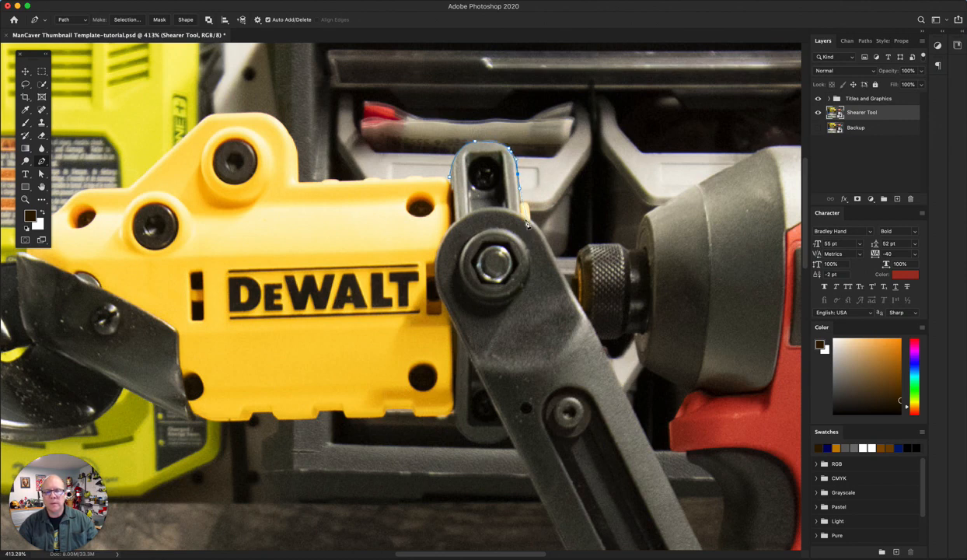
click(520, 204)
click(527, 204)
click(555, 255)
click(578, 254)
click(589, 246)
click(616, 246)
click(635, 249)
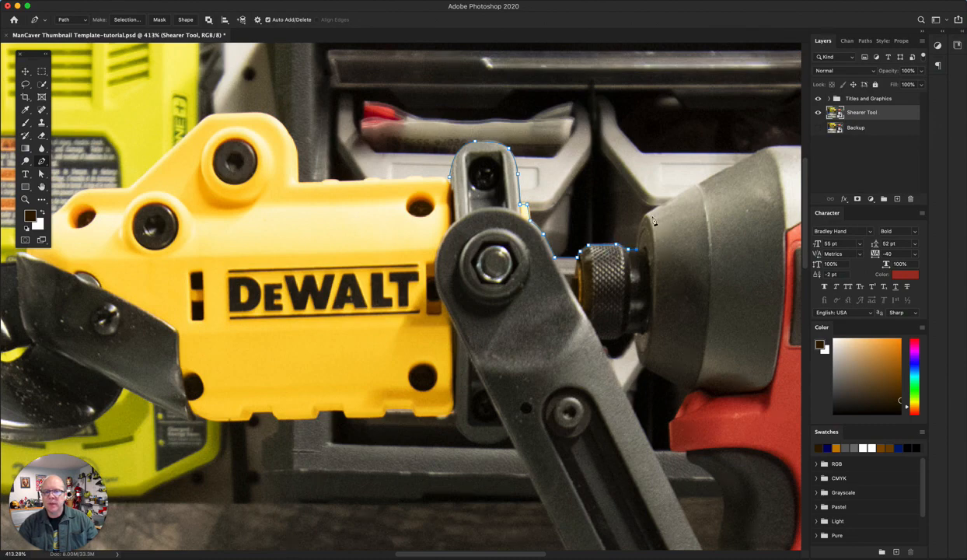
Continue the Pen path up the driver's dark nose cone and along the upper edge of the red Milwaukee housing
drag(649, 212, 663, 205)
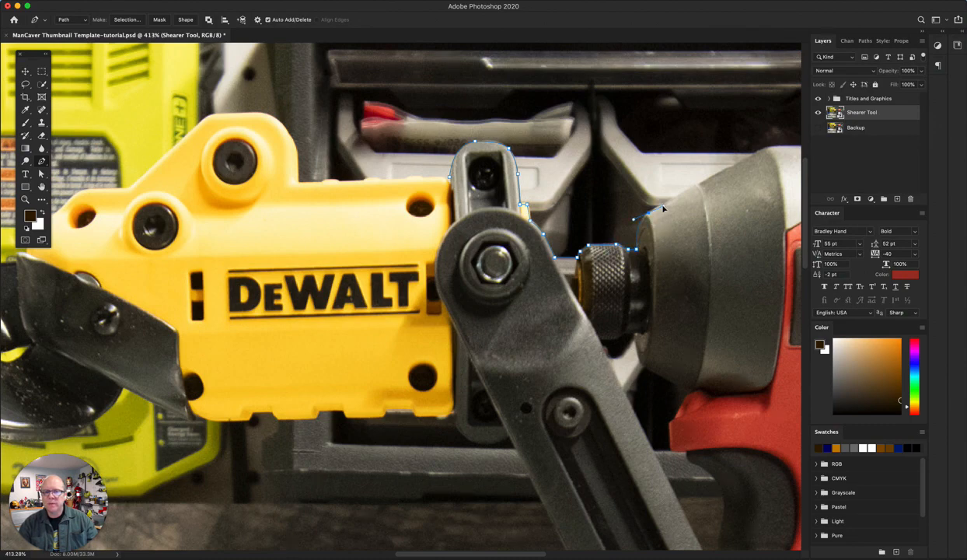
click(705, 179)
drag(739, 157, 494, 263)
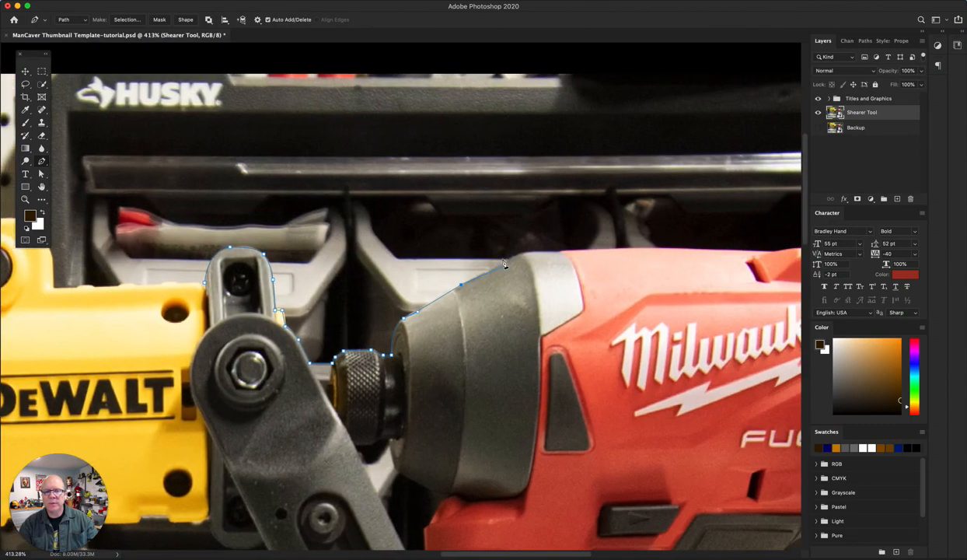
click(525, 253)
click(562, 253)
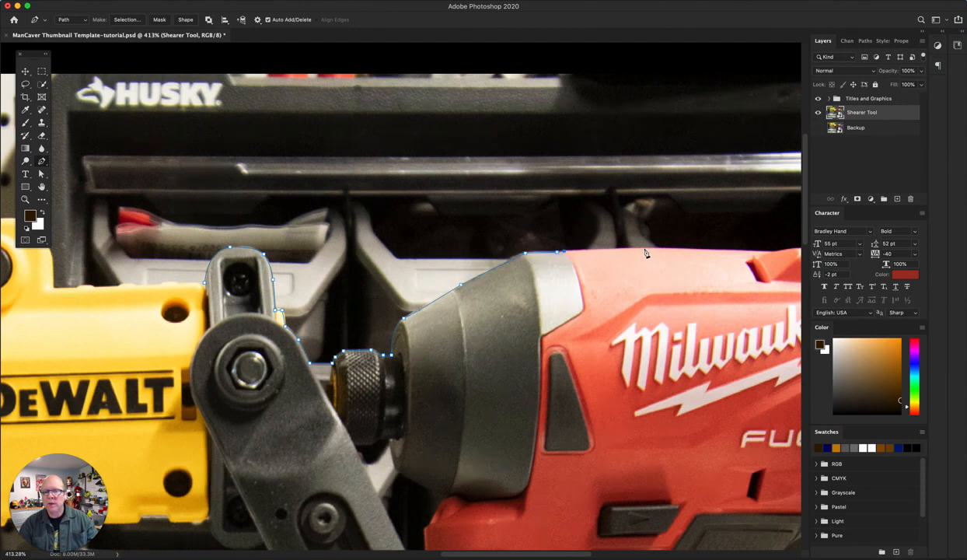
click(654, 251)
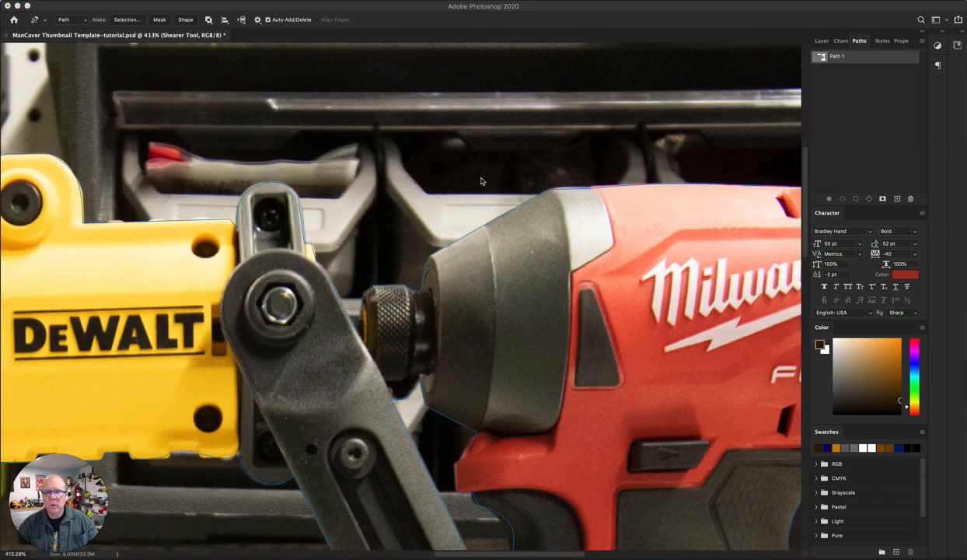
Examine Path 1 on the Shearer Tool layer, checking its outline around the tool and the inner opening between arm and handle
click(828, 47)
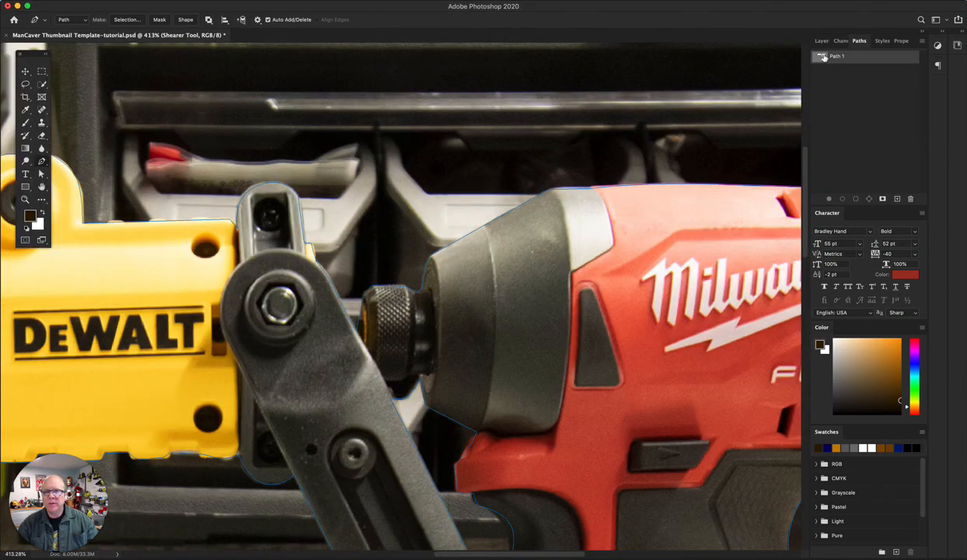
click(822, 40)
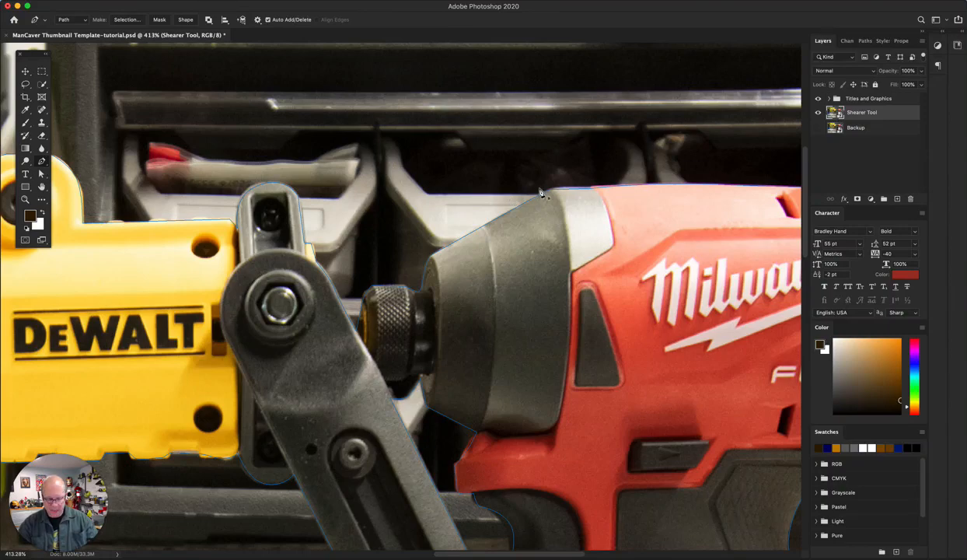
scroll(541, 193, down, 3)
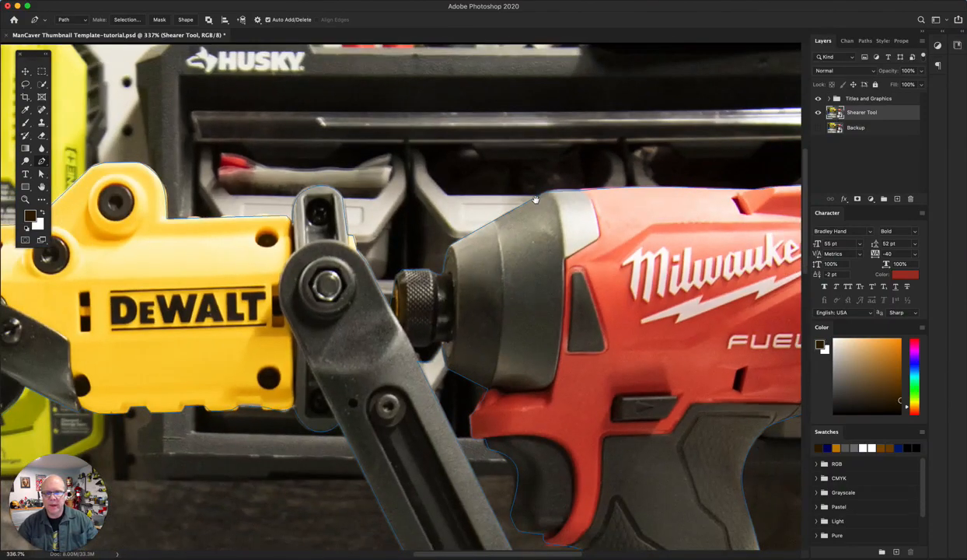
scroll(536, 200, down, 10)
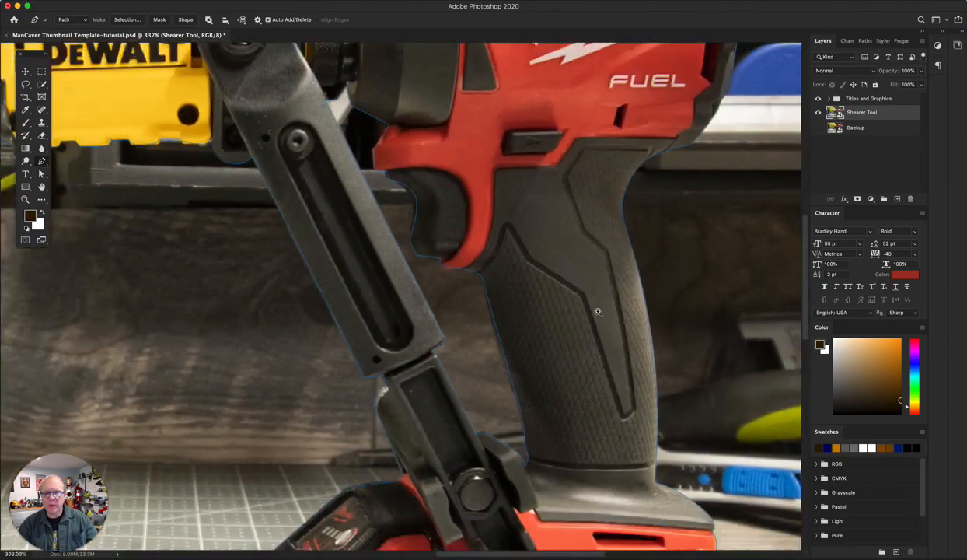
scroll(598, 311, down, 5)
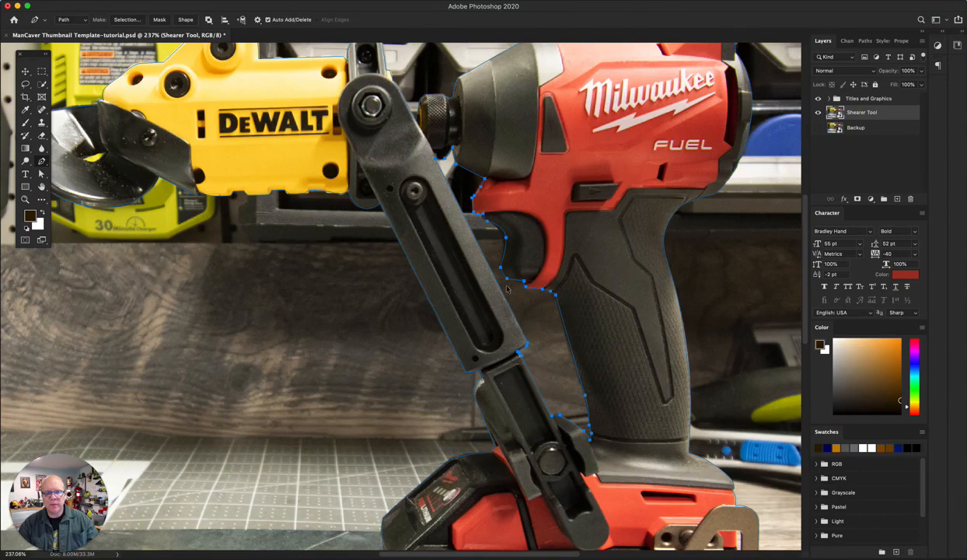
scroll(466, 155, up, 5)
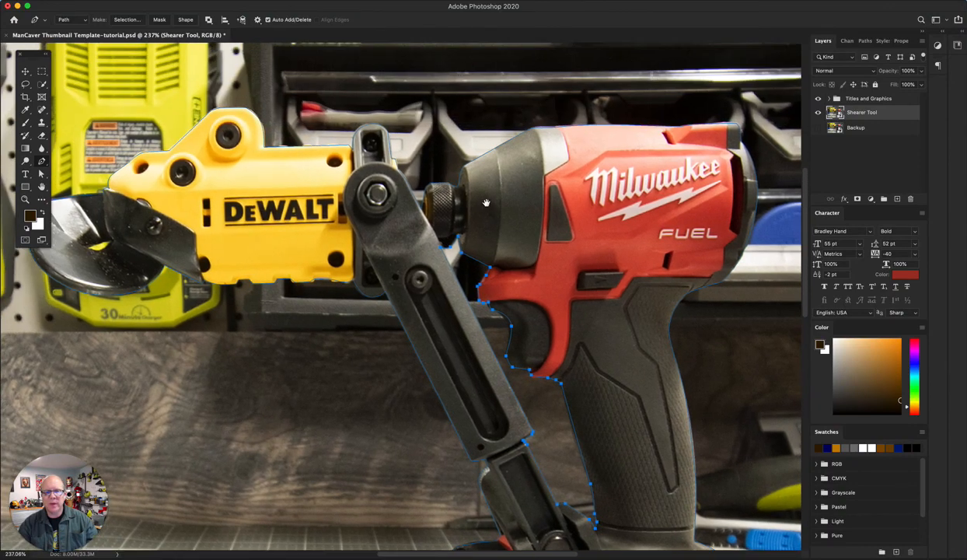
Deselect Path 1, draw a closed four-sided Pen path on the wood background beside the arm, and load it as a selection
click(862, 40)
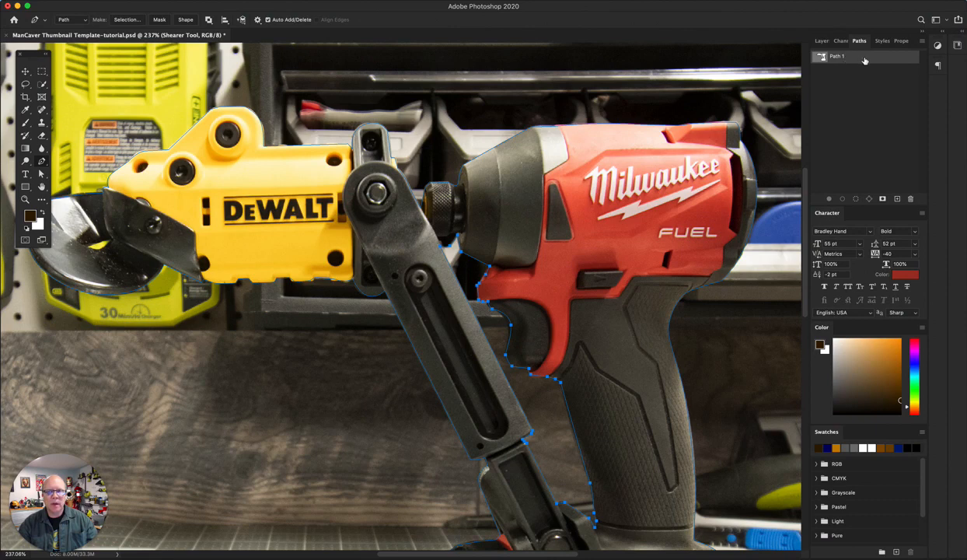
click(827, 129)
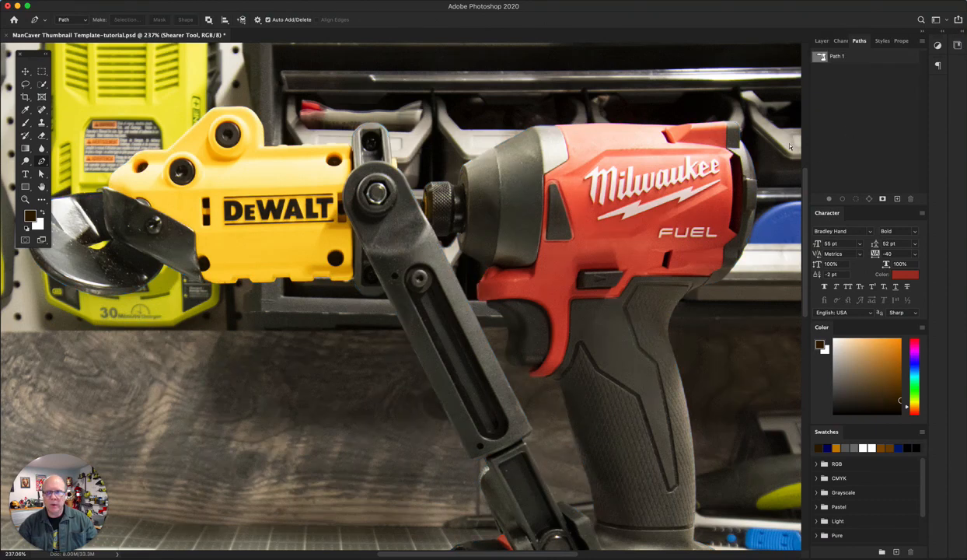
click(307, 334)
click(368, 341)
click(371, 397)
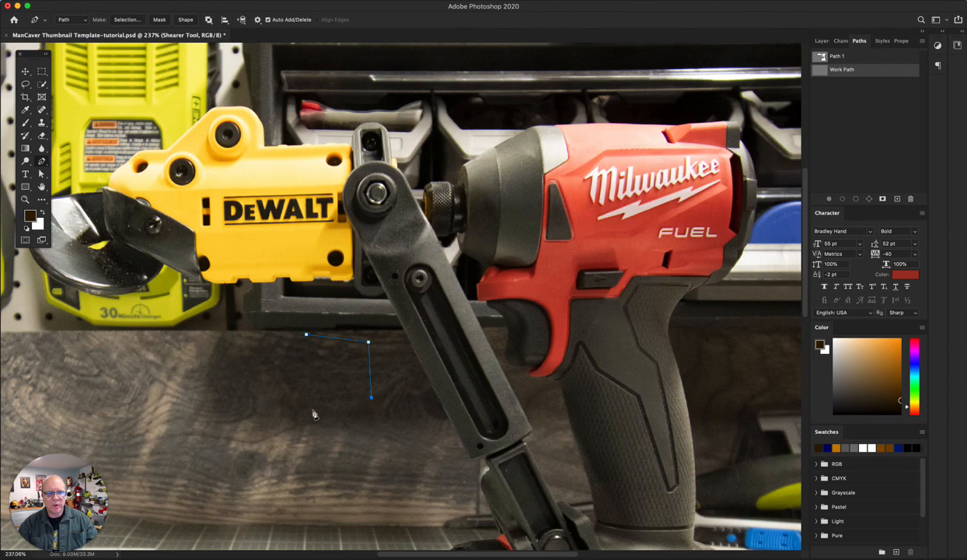
click(313, 408)
click(306, 335)
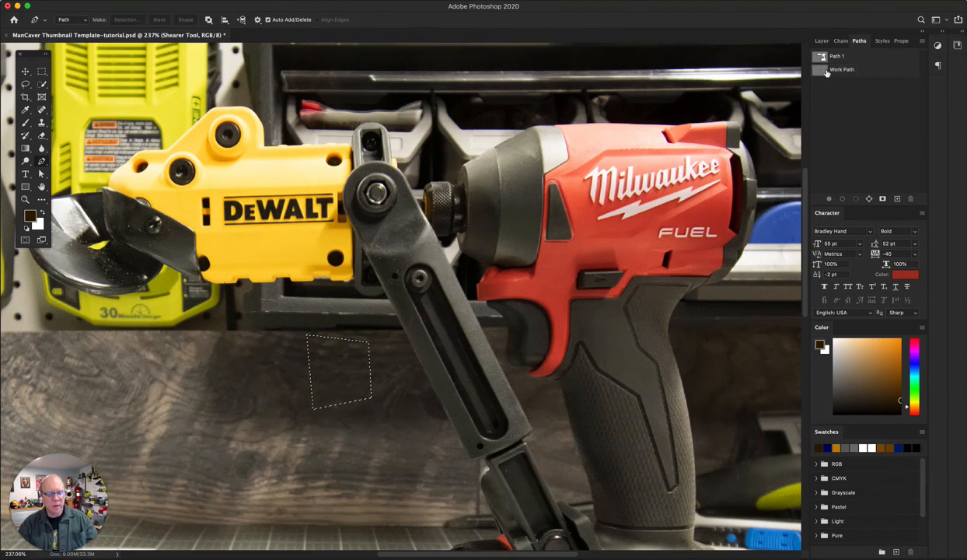
Replace the work path with a new closed four-sided Pen path on the wood background beside the arm
click(823, 71)
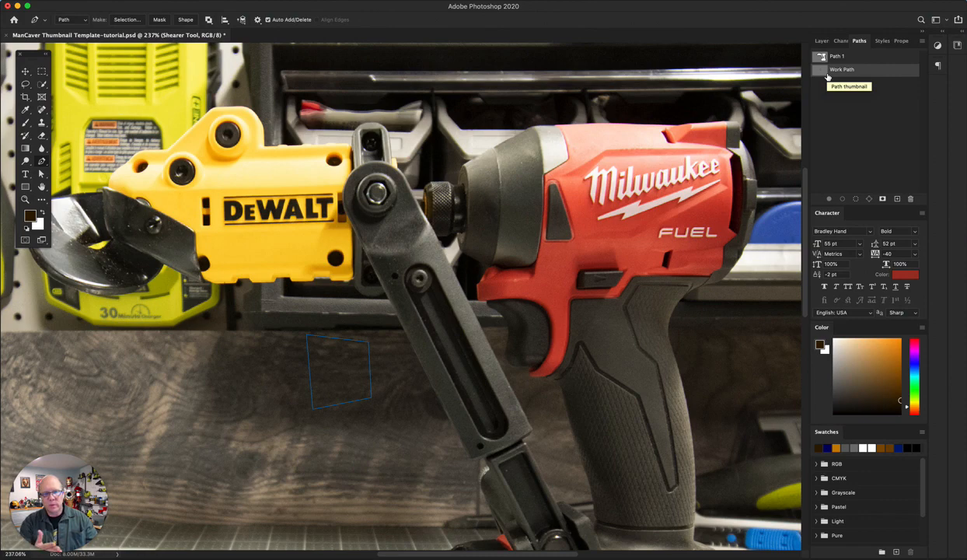
click(859, 158)
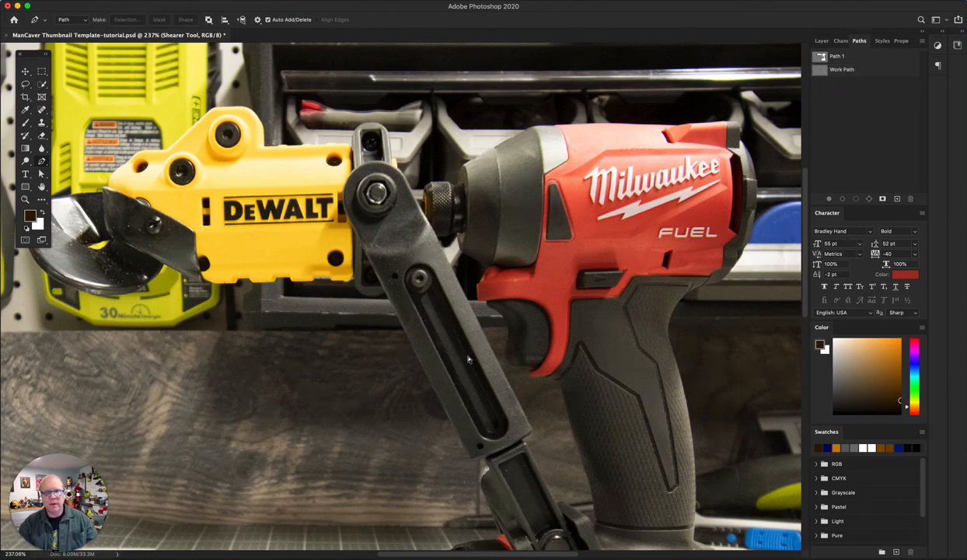
click(386, 351)
drag(286, 377, 269, 376)
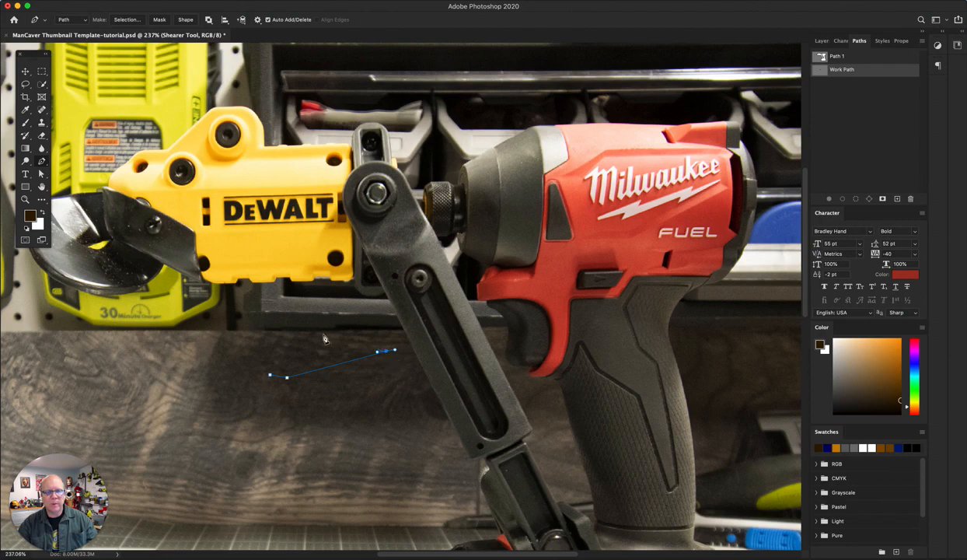
click(314, 334)
click(271, 376)
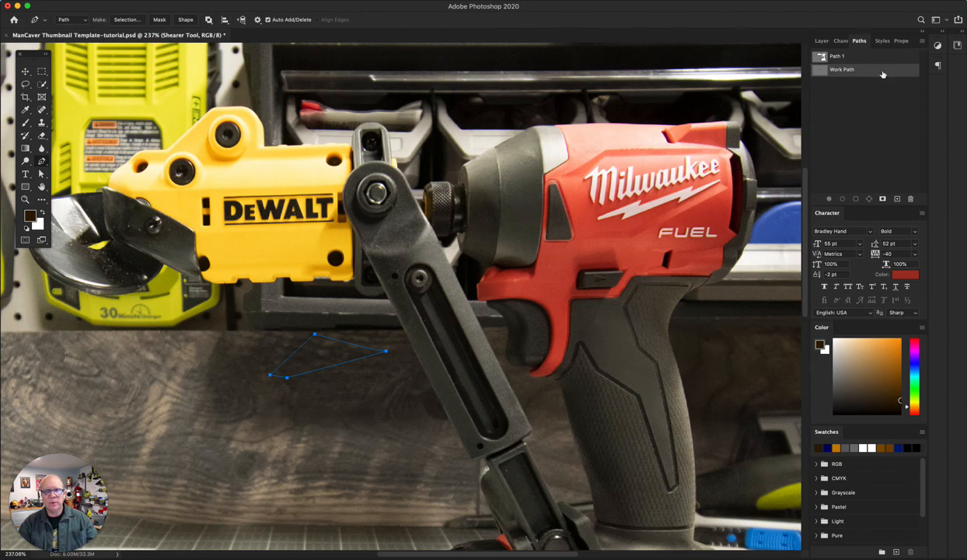
Save the practice work path under the name Path 2
click(922, 41)
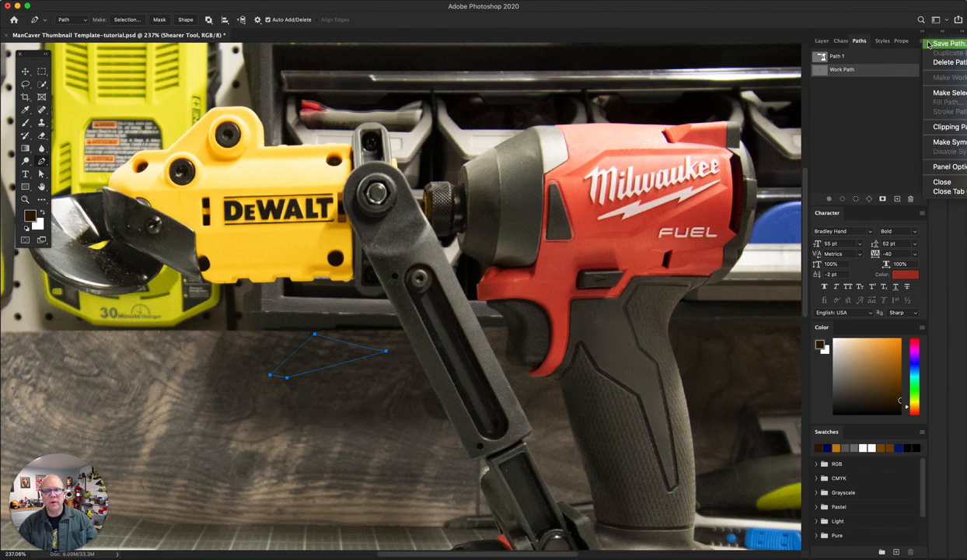
click(948, 132)
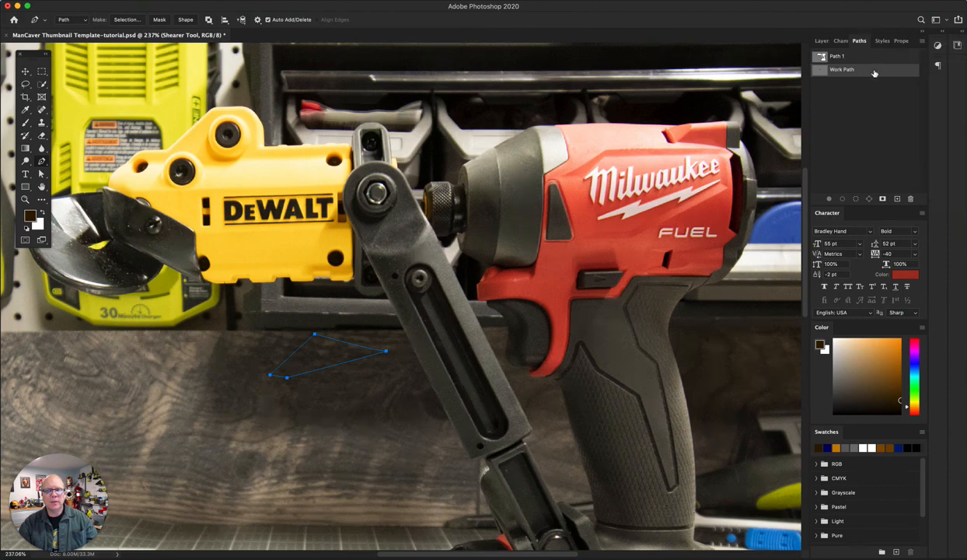
double_click(817, 71)
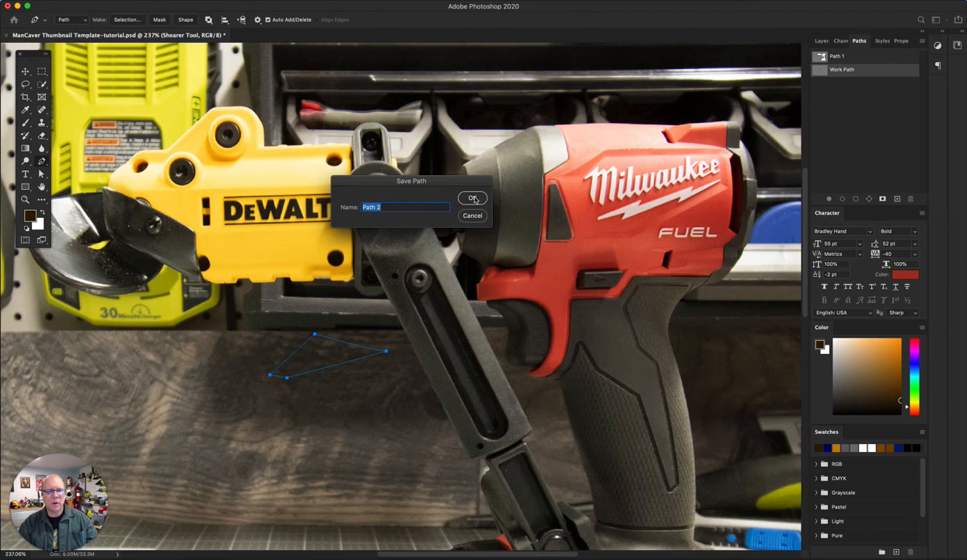
click(474, 199)
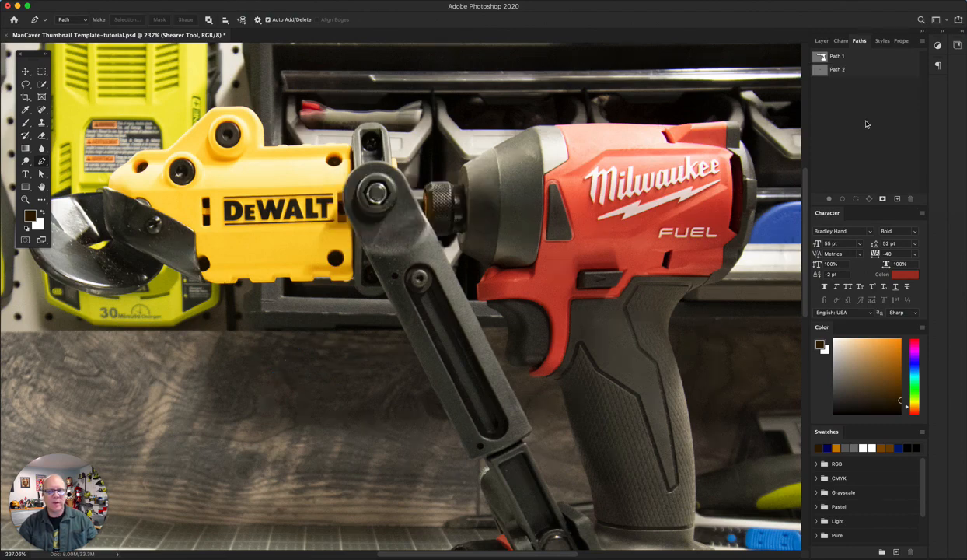
Draw another closed four-sided Pen path on the wood background as a separate work path
click(317, 352)
click(379, 355)
click(346, 387)
click(308, 394)
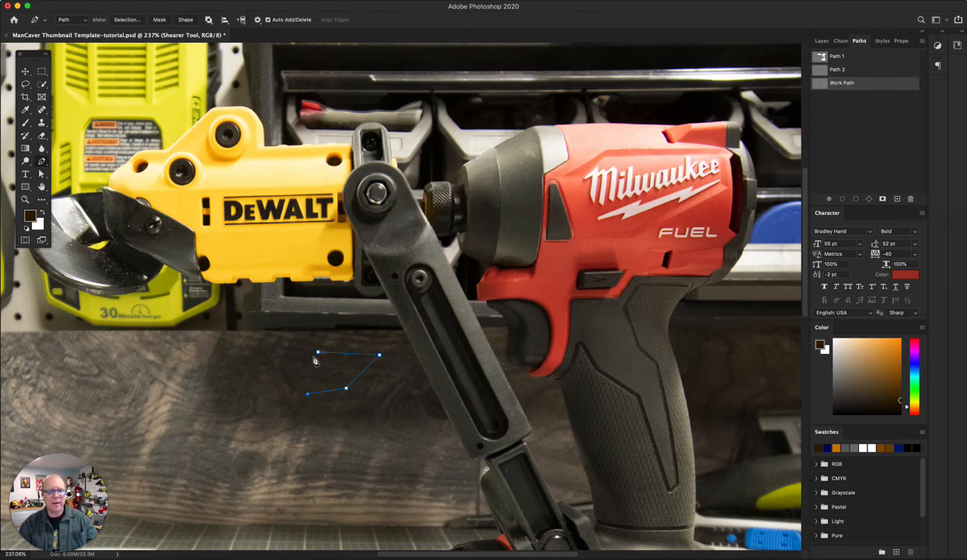
click(317, 353)
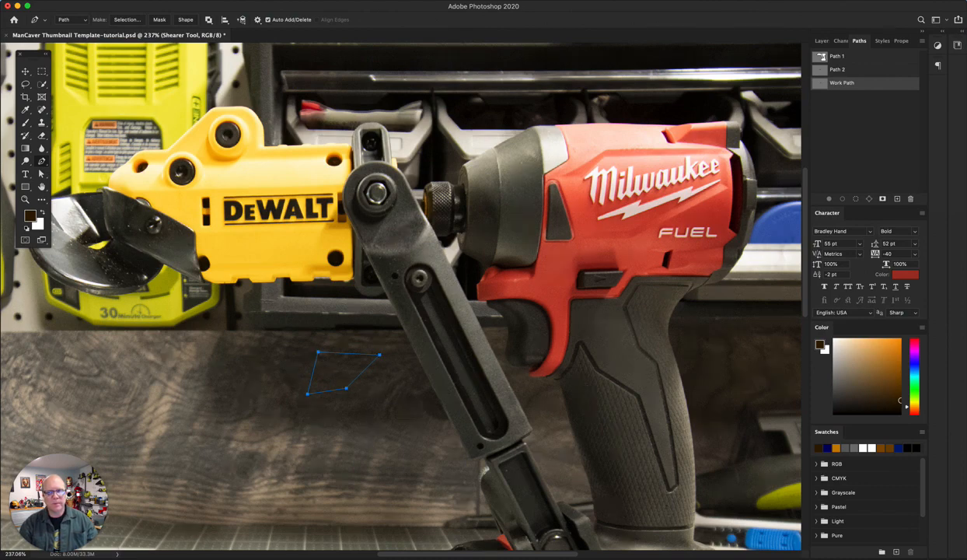
Delete the unsaved work path and the practice path Path 2
click(910, 198)
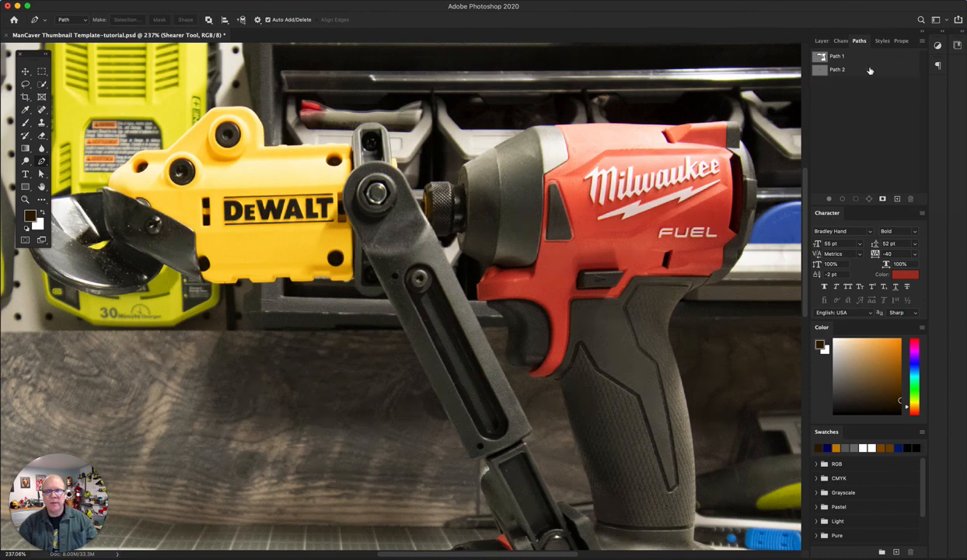
click(870, 71)
click(910, 199)
Make a new anti-aliased selection from Path 1 with a feather radius of 0 pixels
click(857, 58)
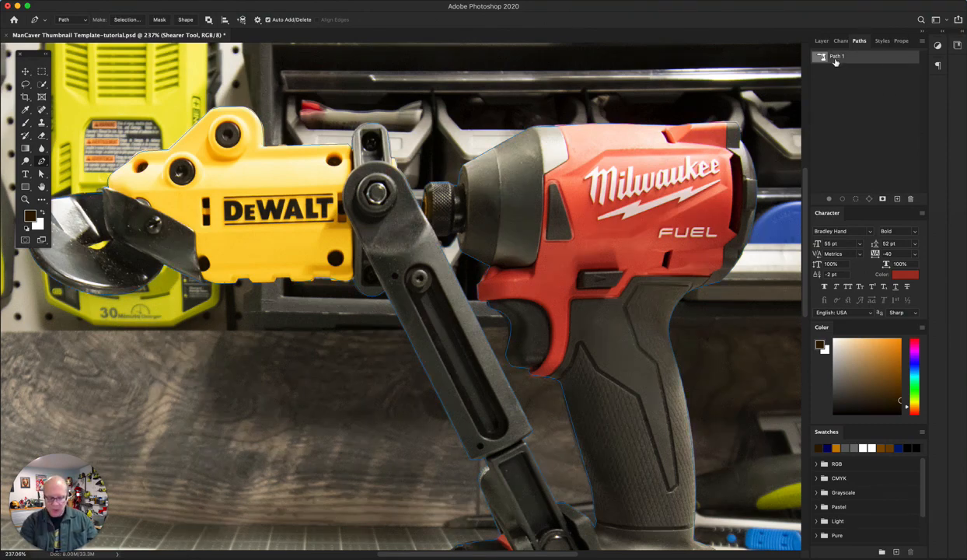
key(super+0)
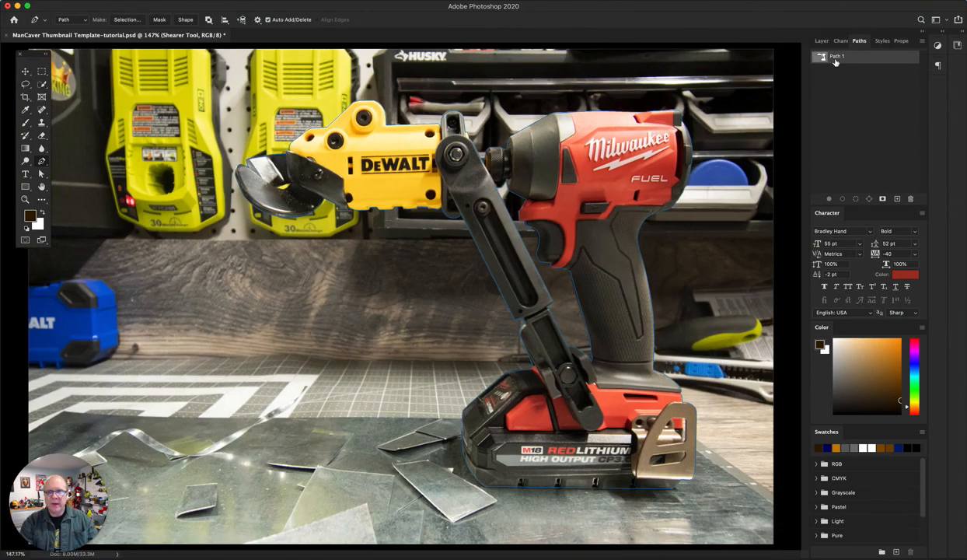
click(923, 41)
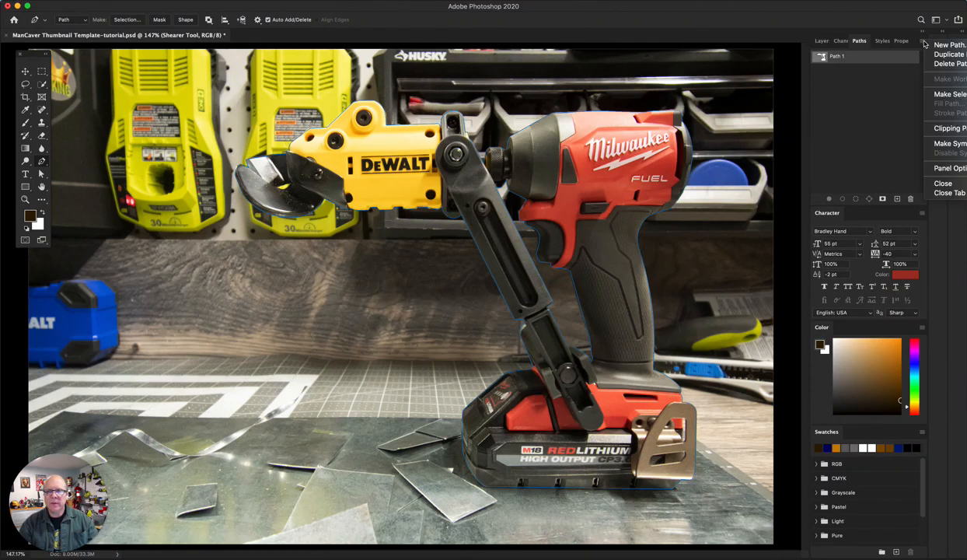
click(944, 94)
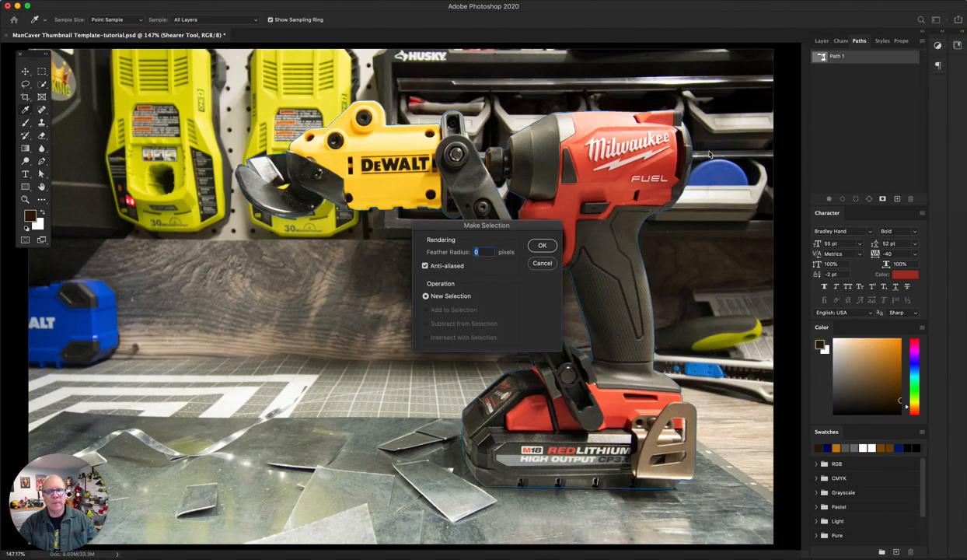
click(542, 245)
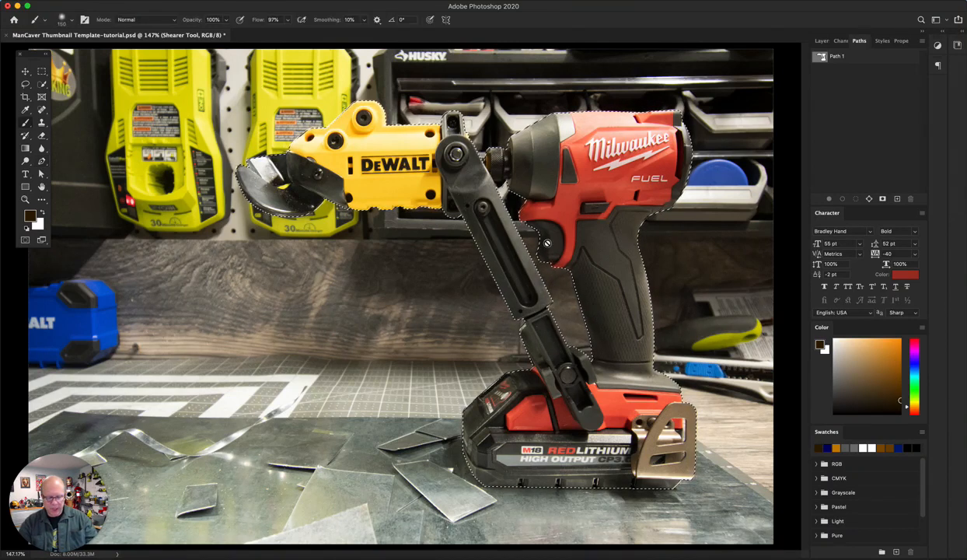
Add a layer mask to the Shearer Tool layer from the tool-shaped selection
key(v)
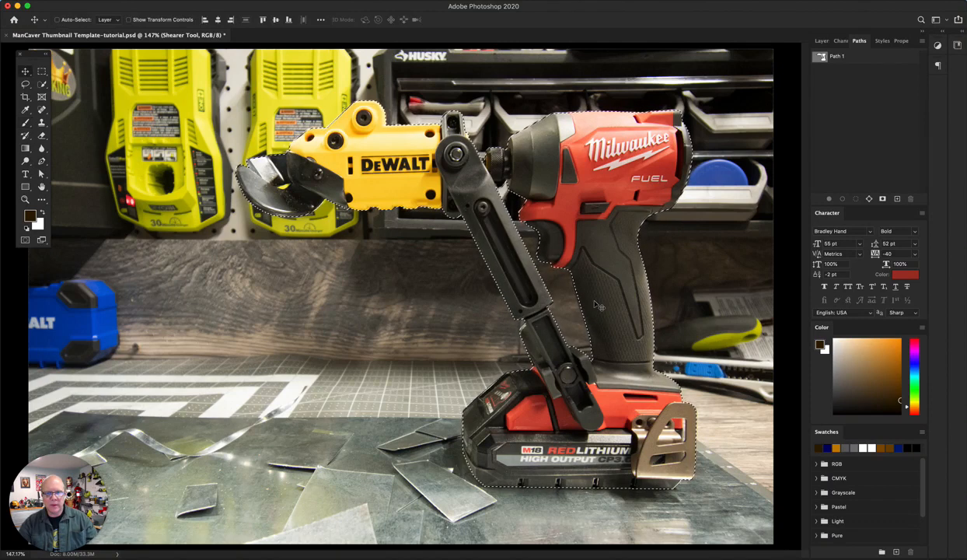
click(822, 41)
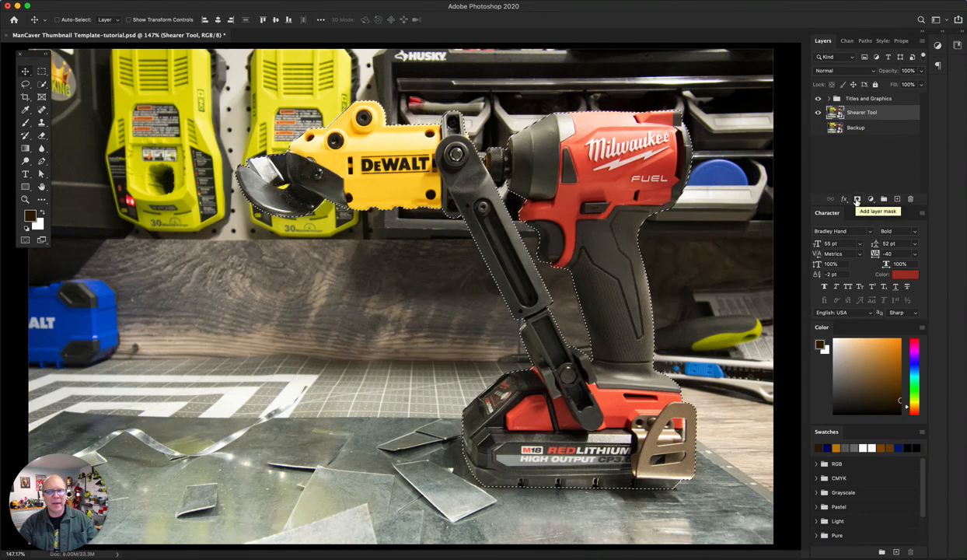
click(858, 200)
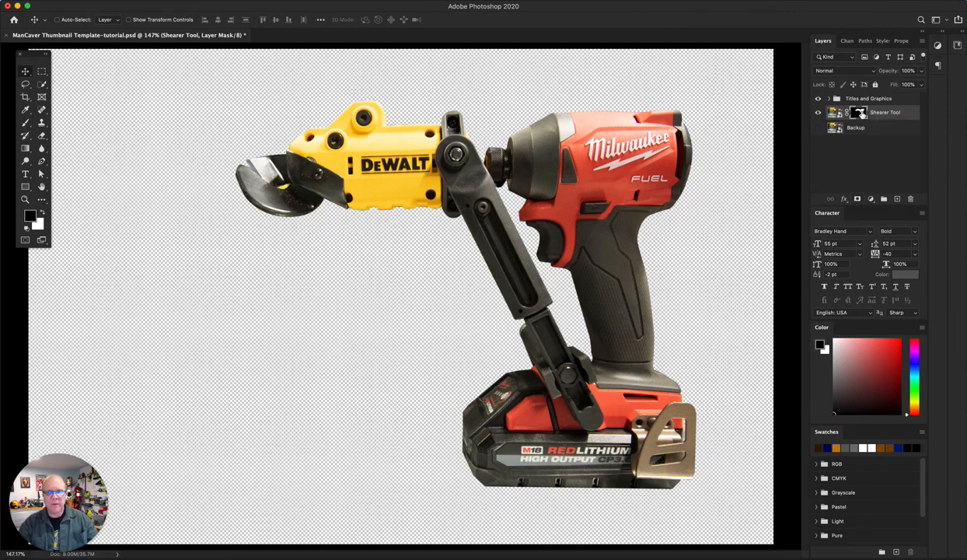
Compare the Shearer Tool layer with its mask disabled and enabled, toggle its visibility, and select its image thumbnail
shift+click(859, 113)
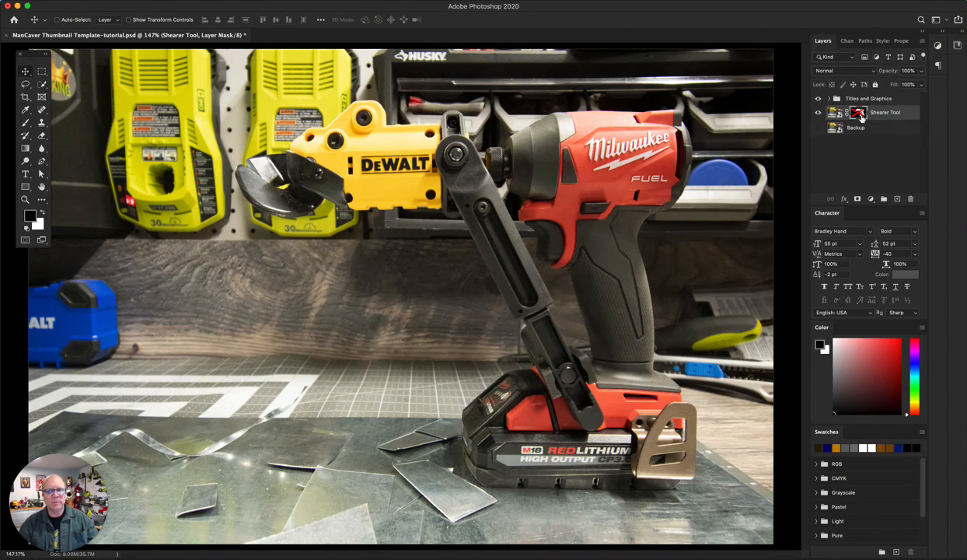
shift+click(859, 114)
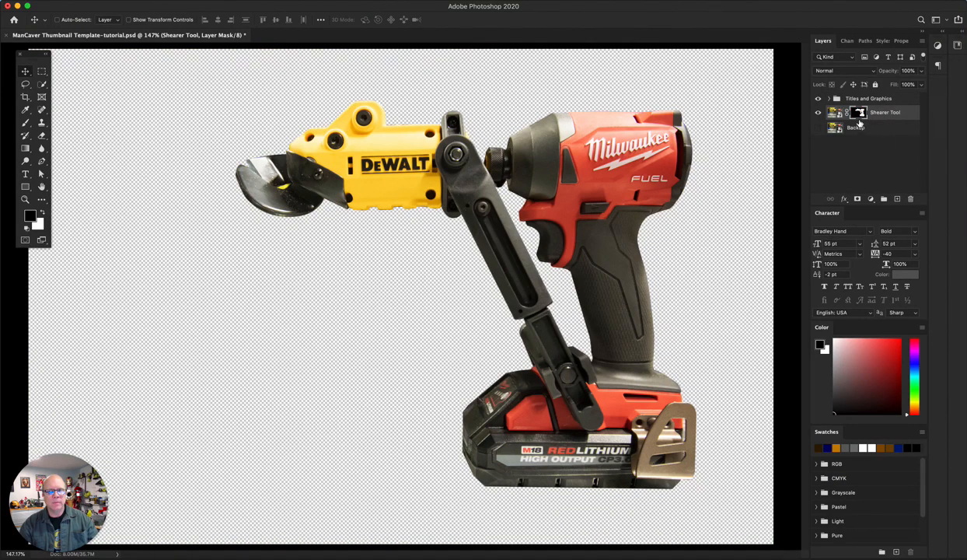
click(819, 113)
click(818, 113)
click(834, 112)
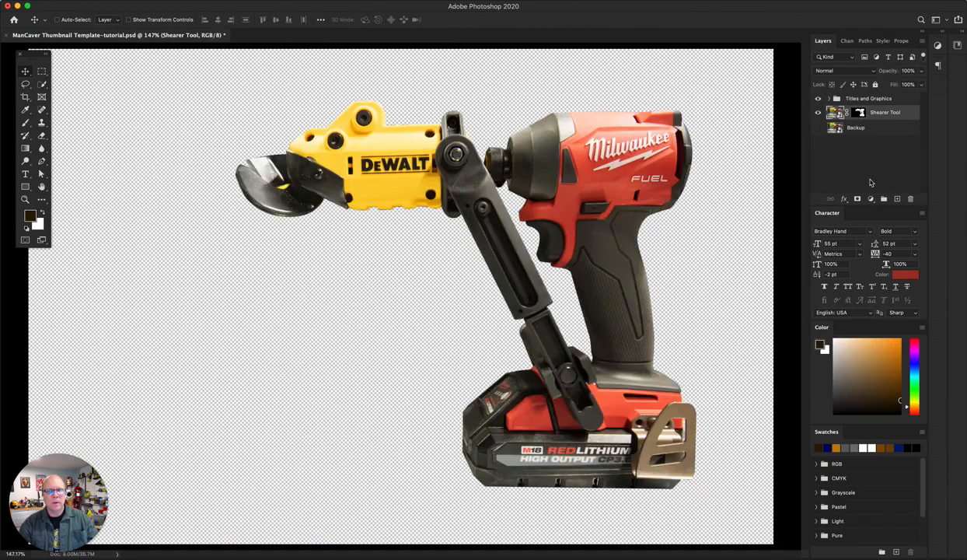
Duplicate the Backup layer as "Background Layer" and make the copy visible
click(859, 131)
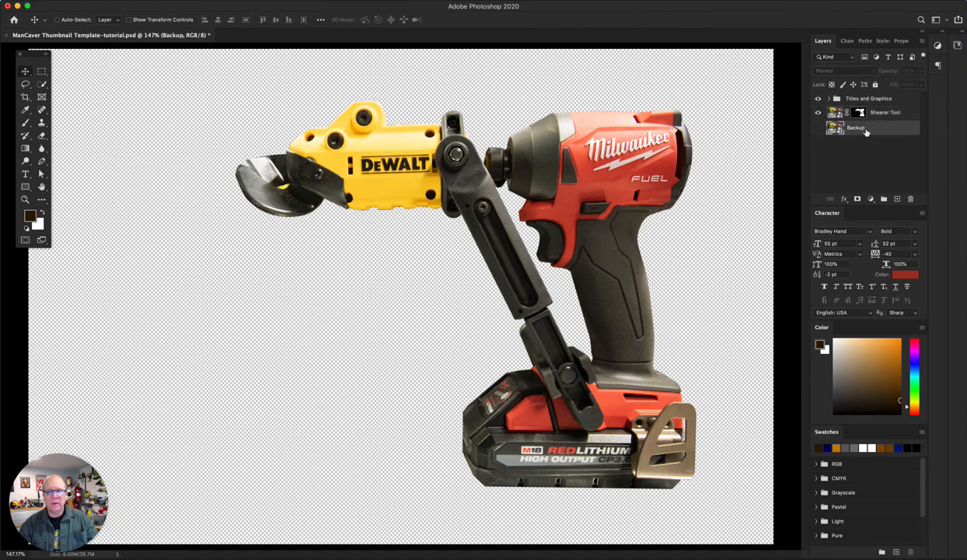
right_click(870, 131)
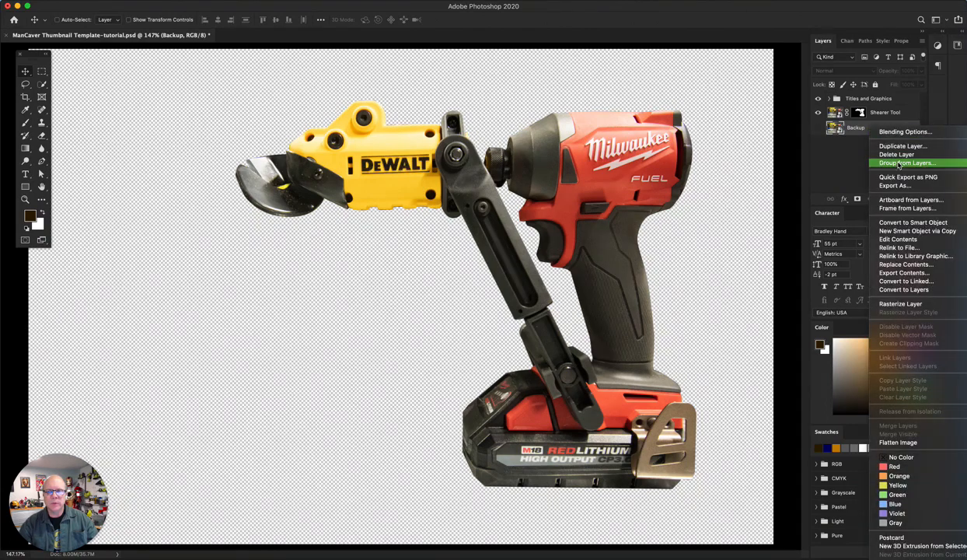
click(861, 143)
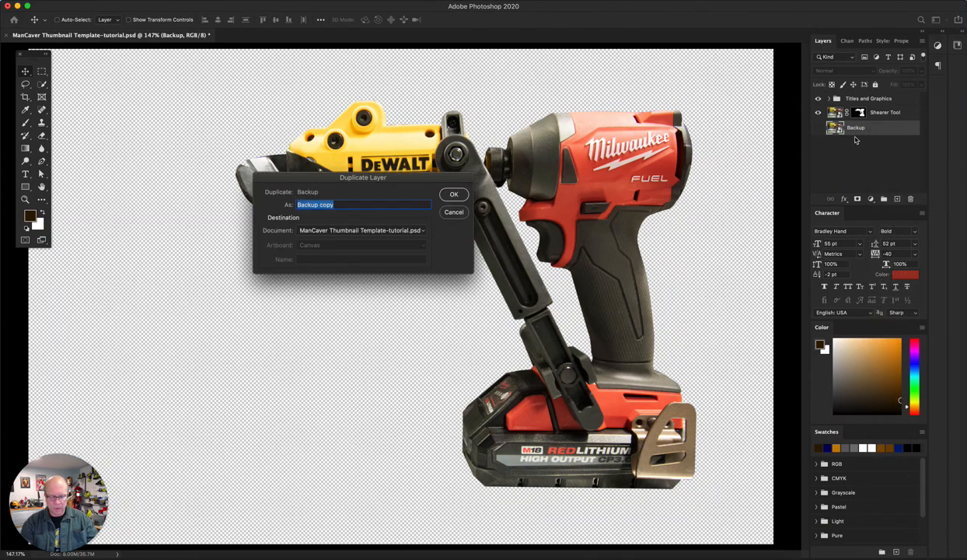
text(Bac)
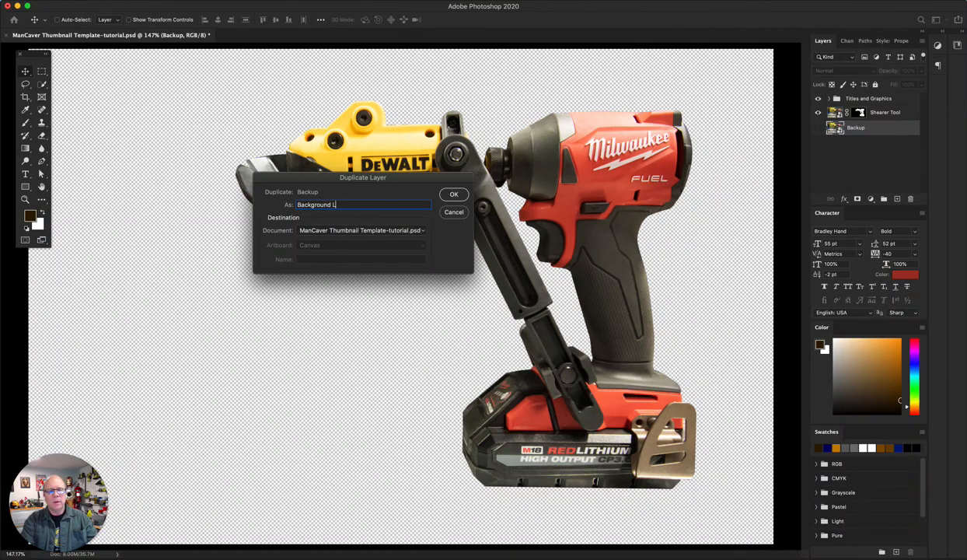
key(Return)
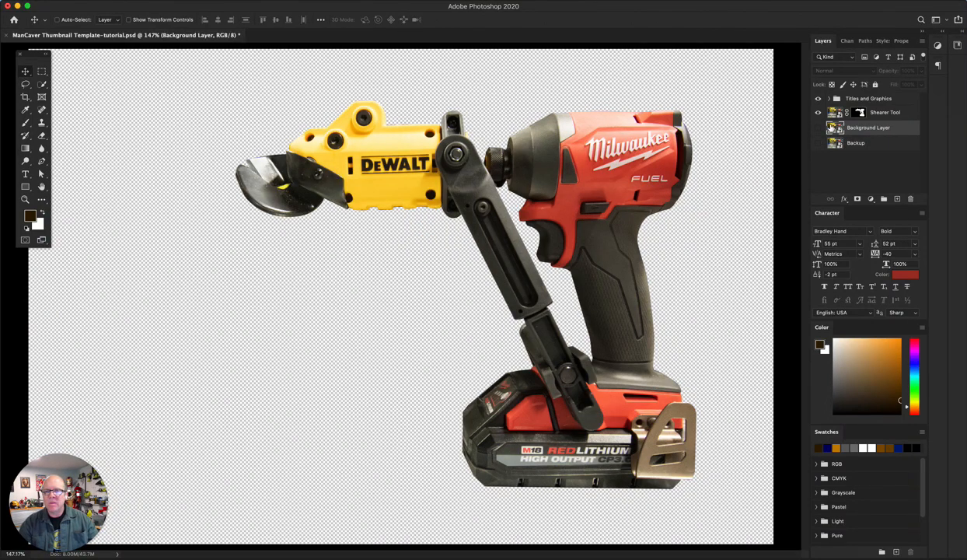
click(817, 129)
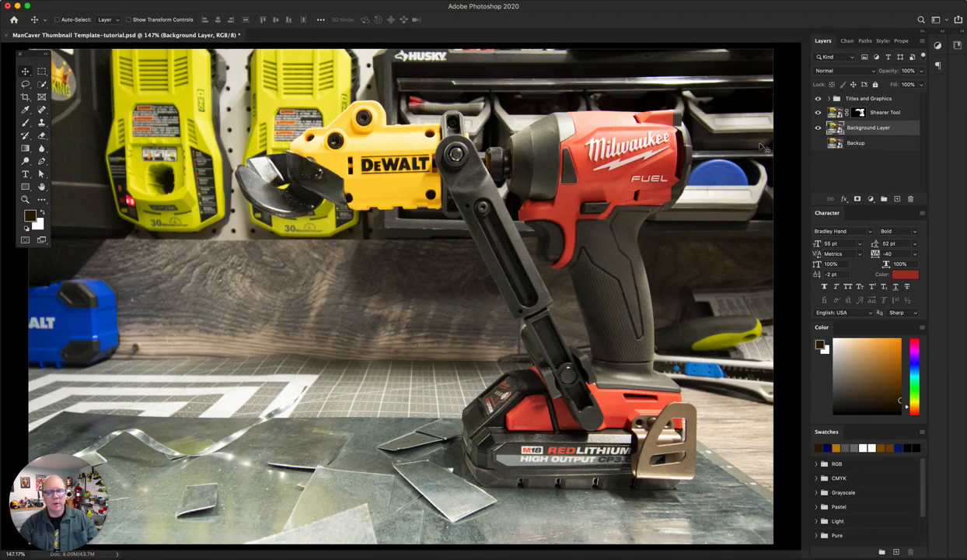
click(871, 199)
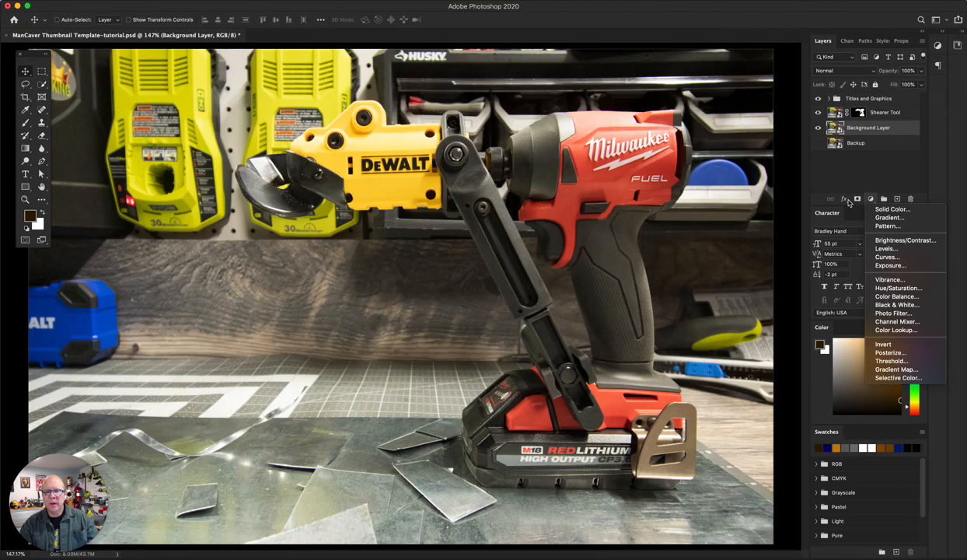
click(846, 200)
click(846, 200)
click(815, 174)
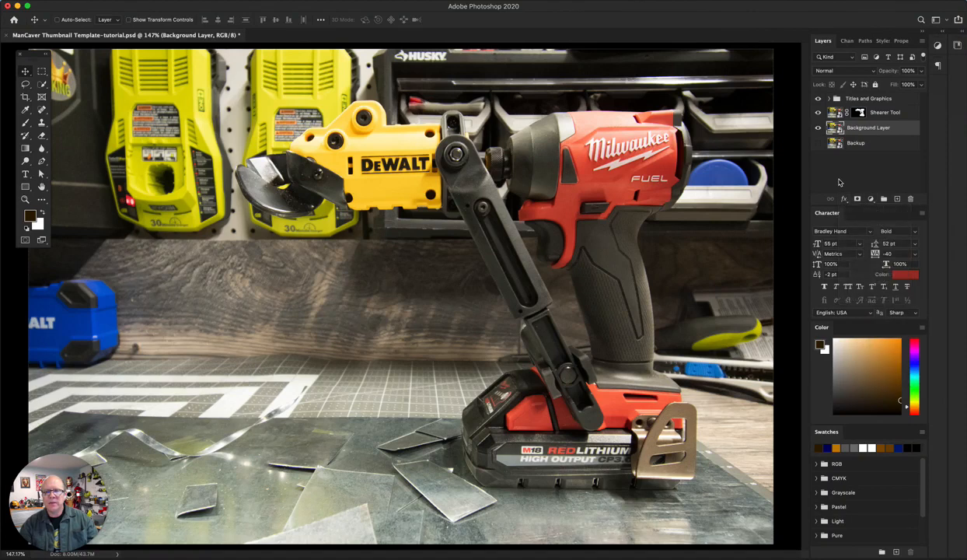
Try a Field Blur of 14 px on the Background Layer
click(90, 2)
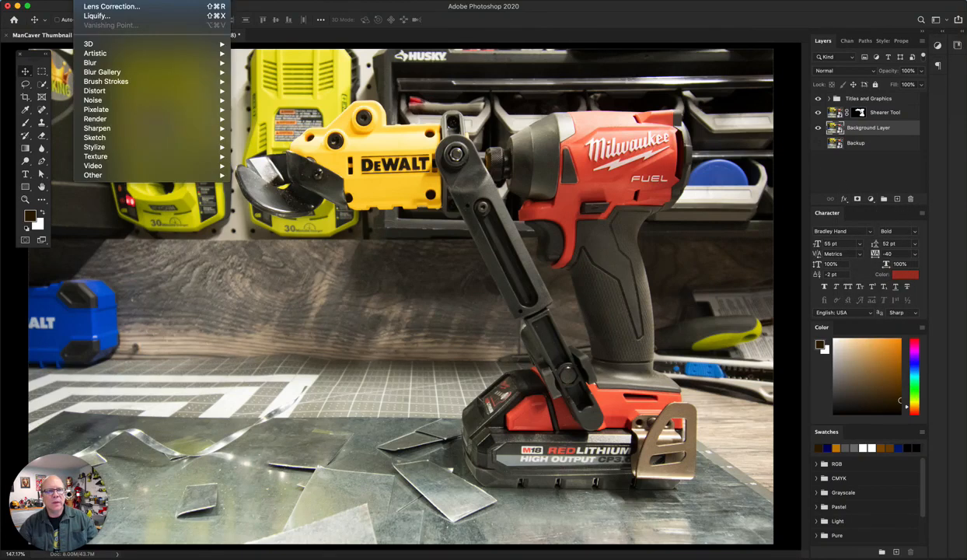
mouse_move(114, 74)
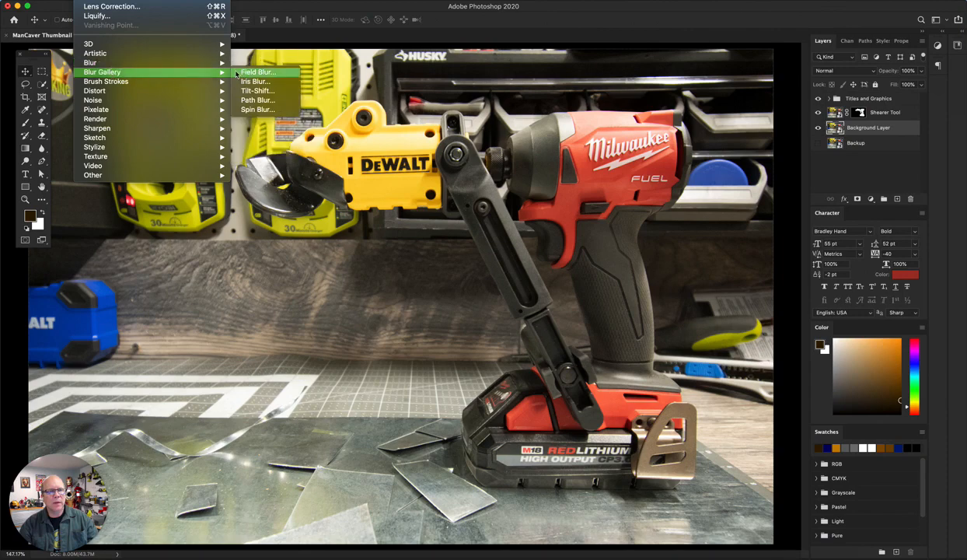
click(267, 72)
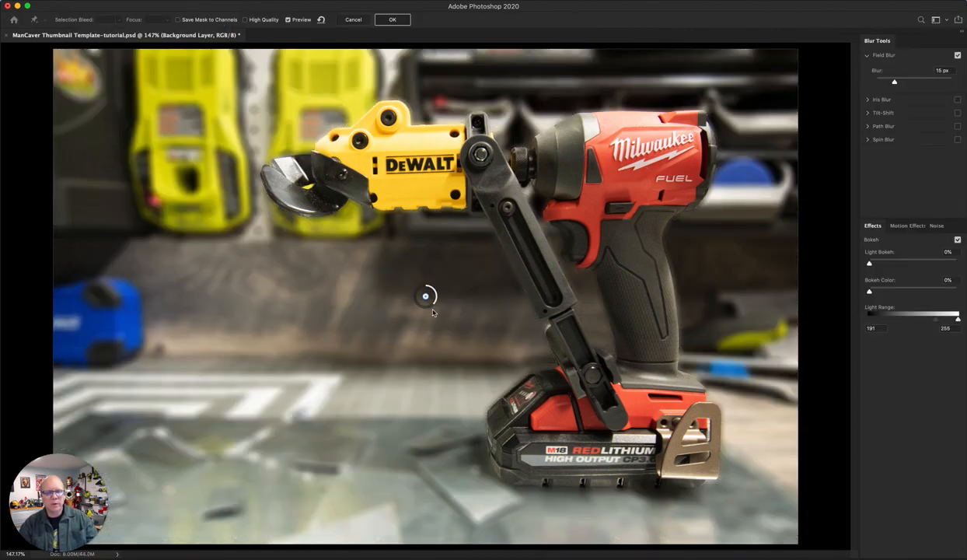
mouse_move(433, 307)
mouse_down()
mouse_move(435, 299)
mouse_move(434, 307)
mouse_up()
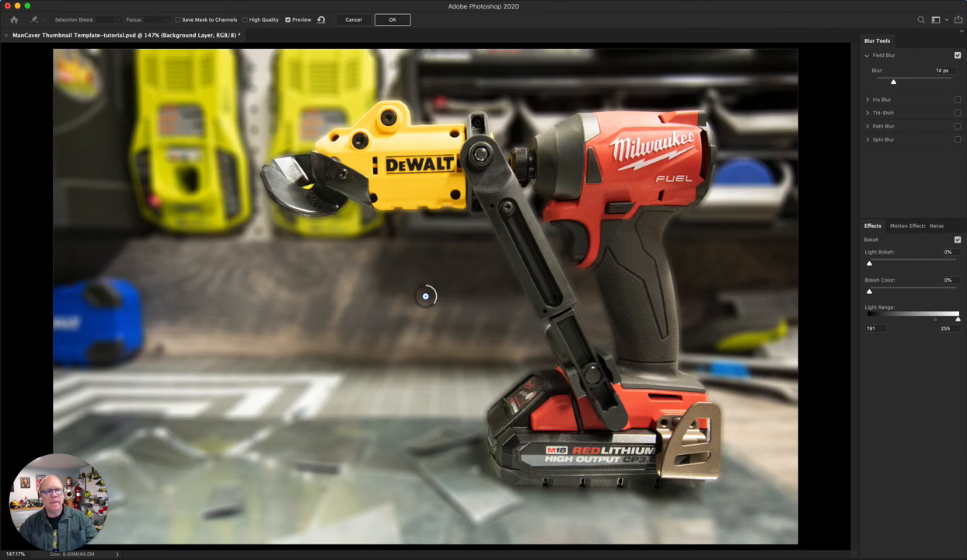
key(Escape)
Apply a Field Blur of 29 px to the Background Layer behind the tool
click(113, 0)
mouse_move(86, 0)
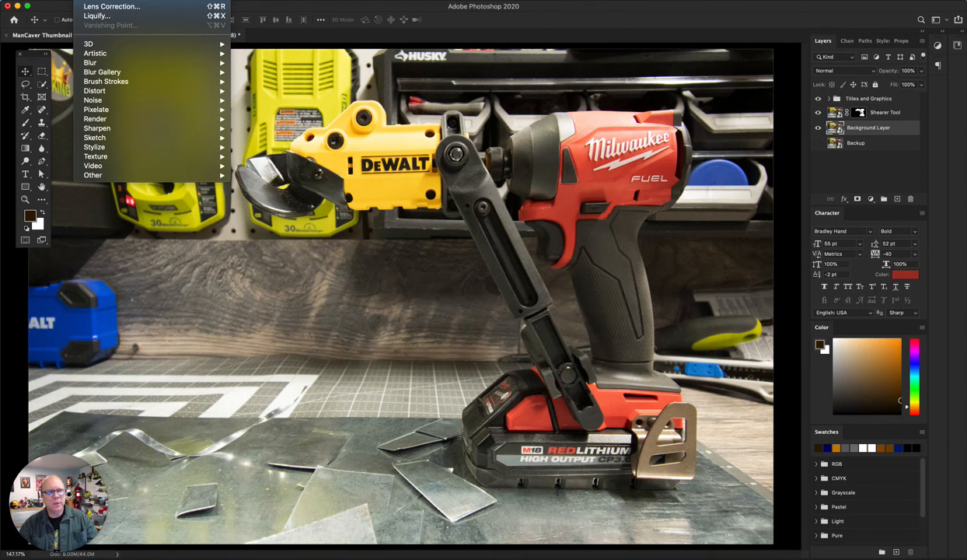
mouse_move(114, 73)
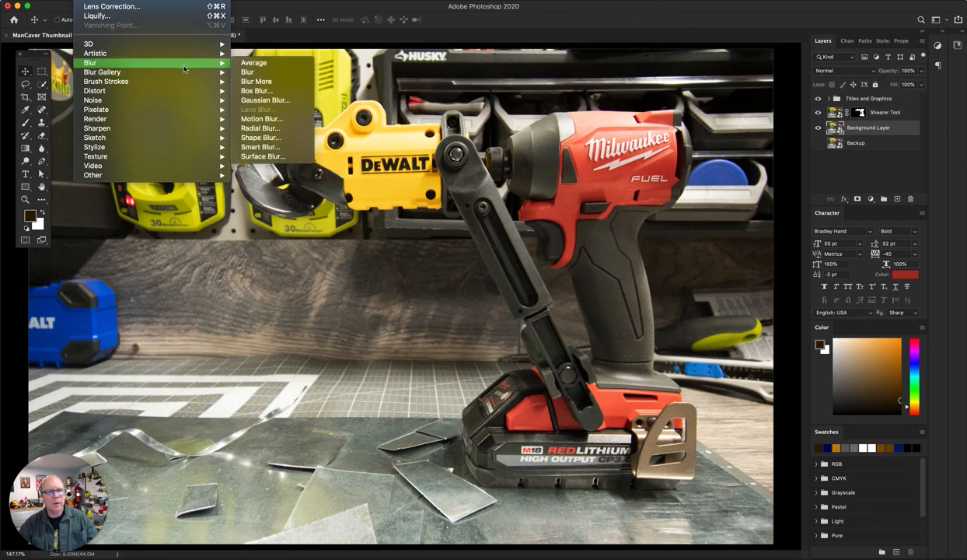
click(258, 71)
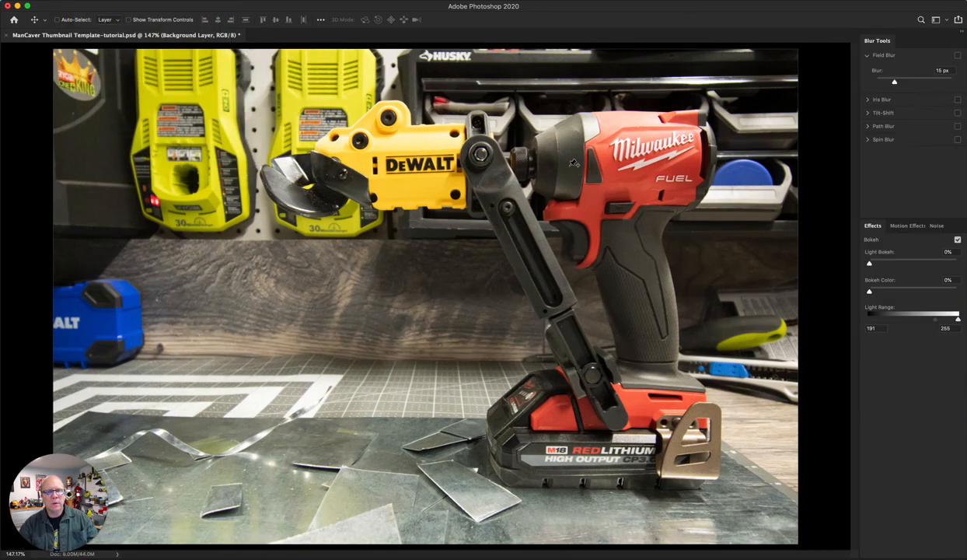
drag(434, 308, 426, 311)
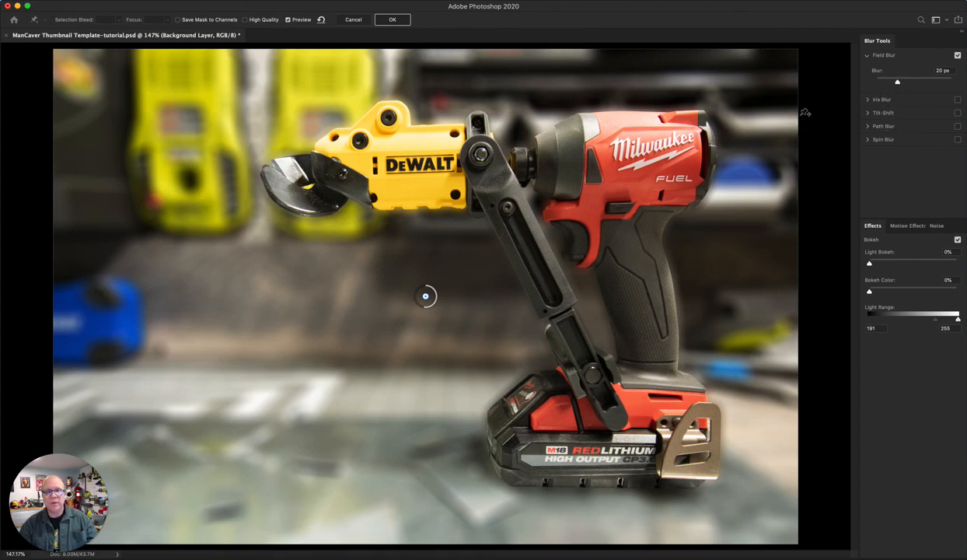
drag(419, 302, 423, 309)
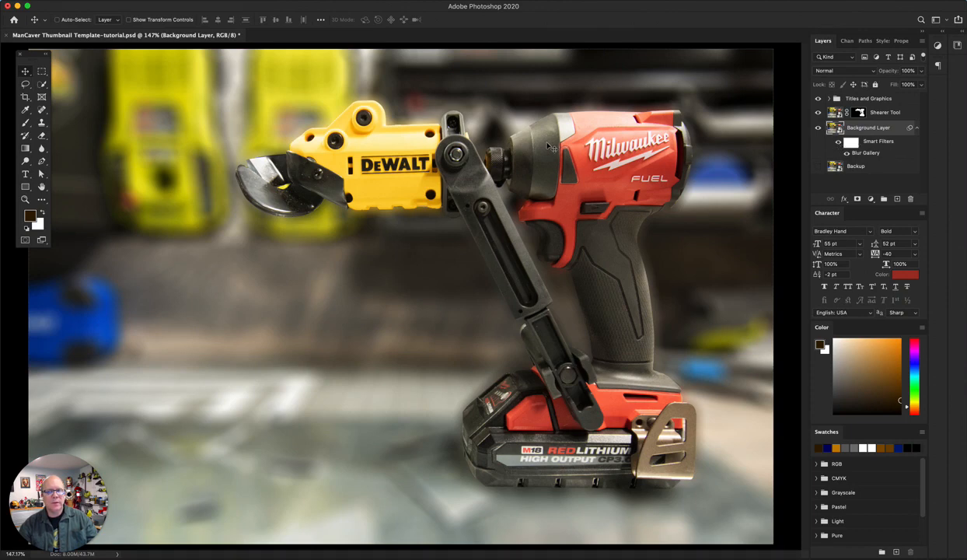
Reopen the Background Layer's Blur Gallery smart filter, accept its 29 px Field Blur, and collapse the layer's filter list
double_click(866, 153)
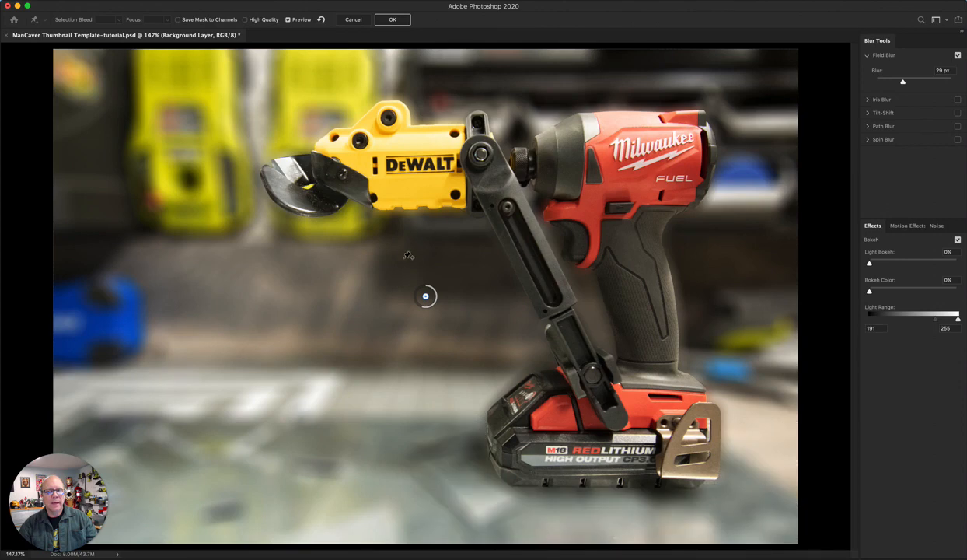
click(377, 21)
click(917, 129)
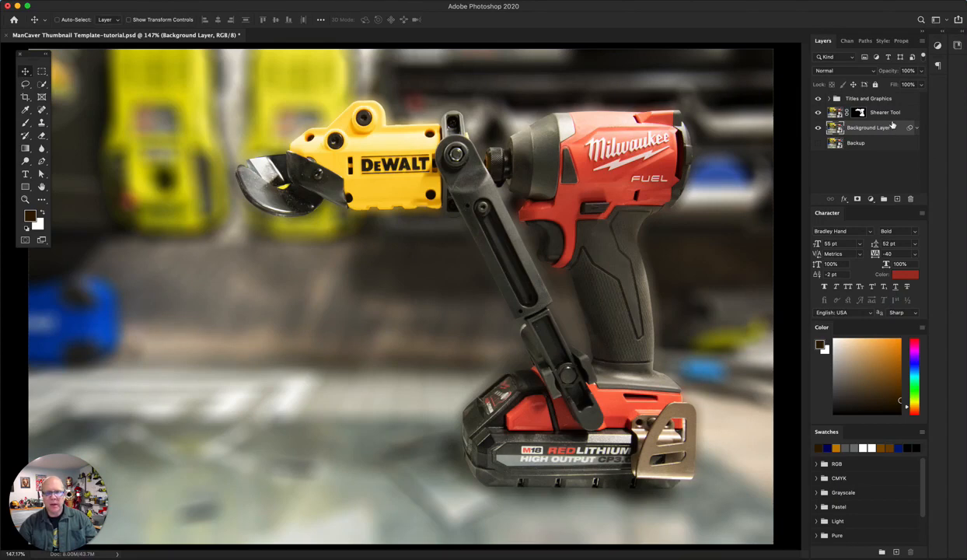
Add a new layer above the Background Layer and fill it with a dark reddish-brown foreground color at 100% opacity
click(897, 199)
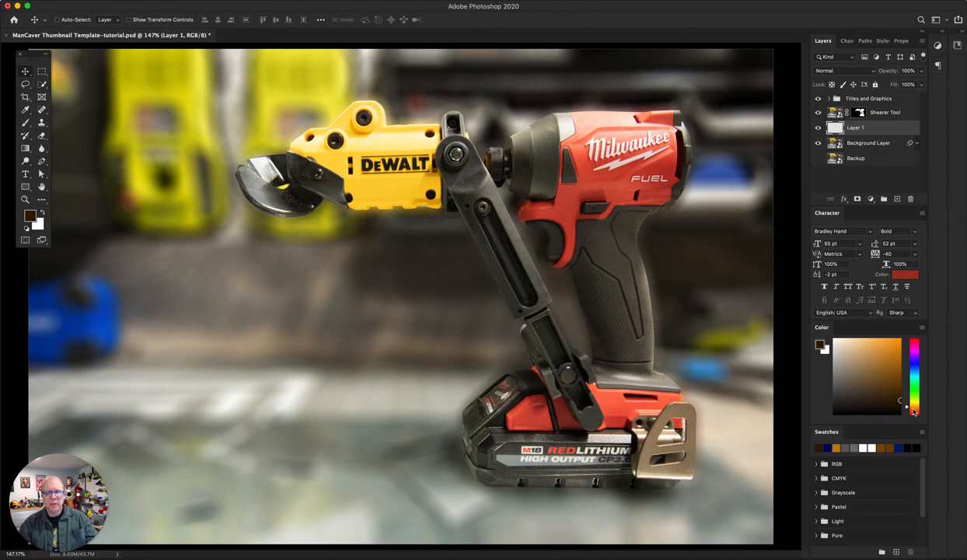
drag(914, 412, 915, 414)
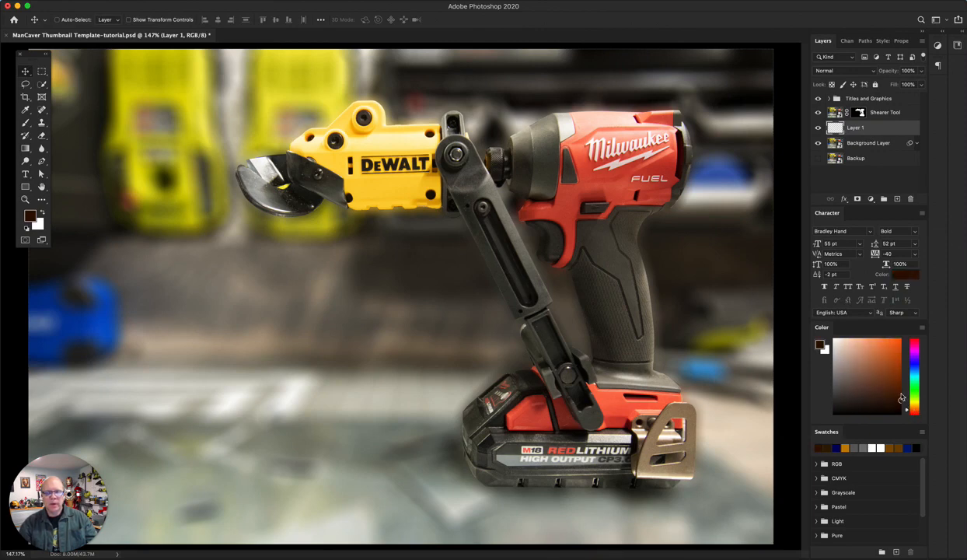
click(901, 390)
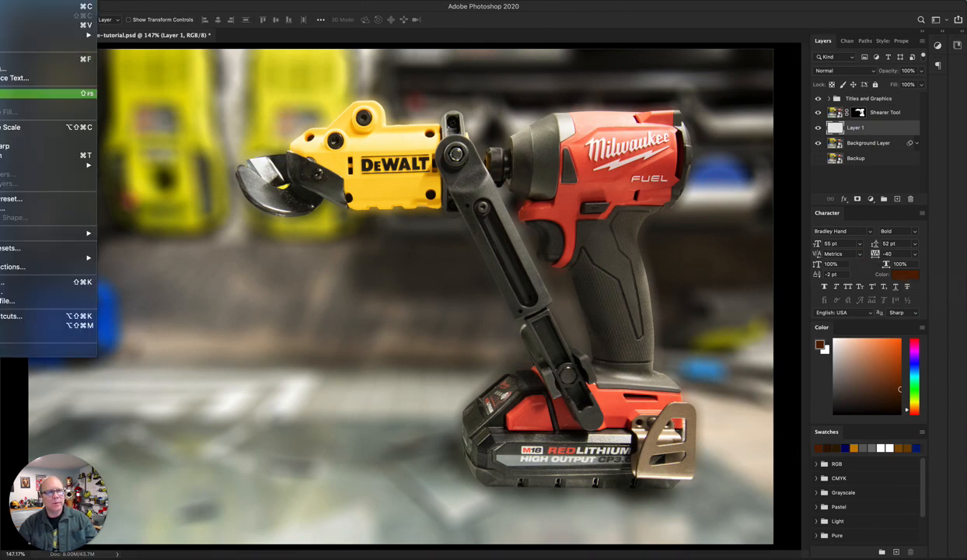
click(47, 91)
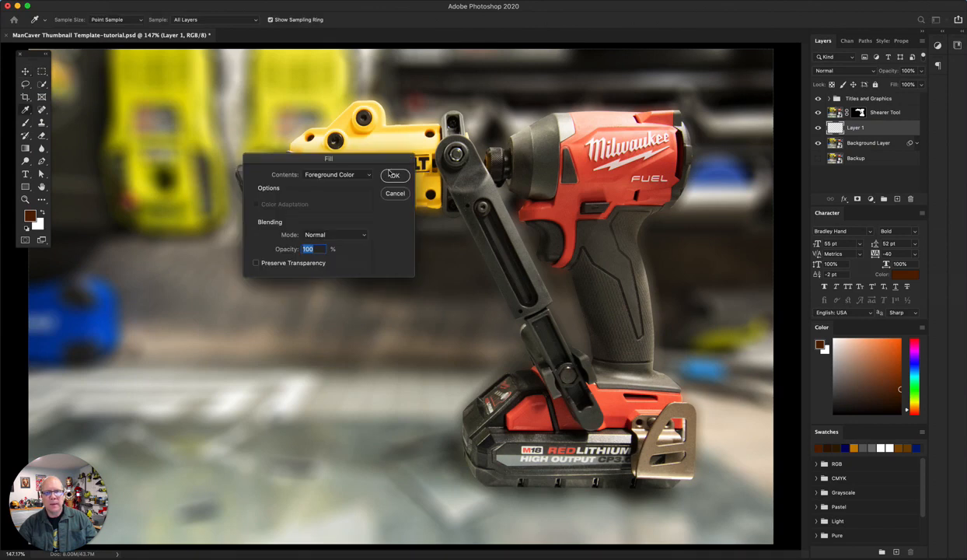
click(395, 176)
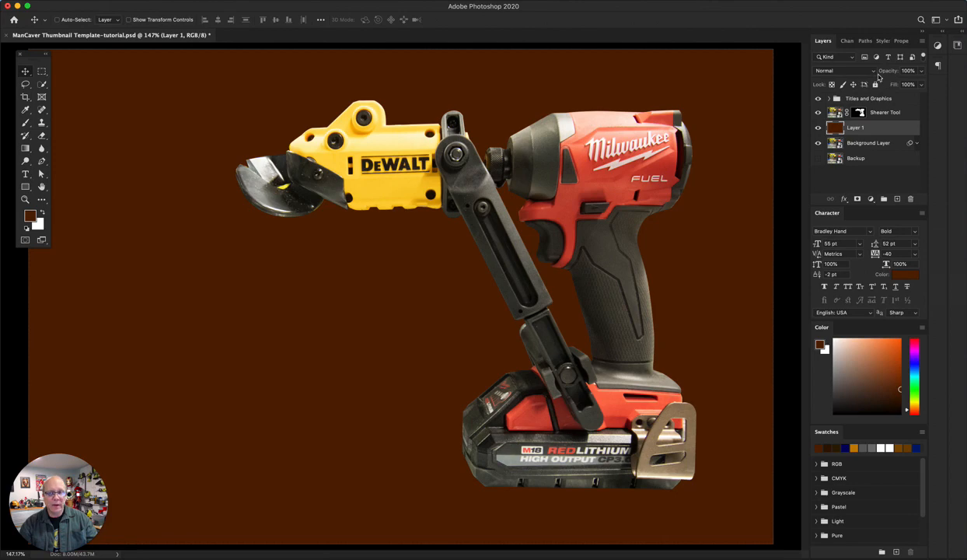
Lower the reddish-brown fill layer's opacity to 65%, and delete that layer
mouse_move(887, 74)
mouse_down()
mouse_move(846, 76)
mouse_move(870, 77)
mouse_up()
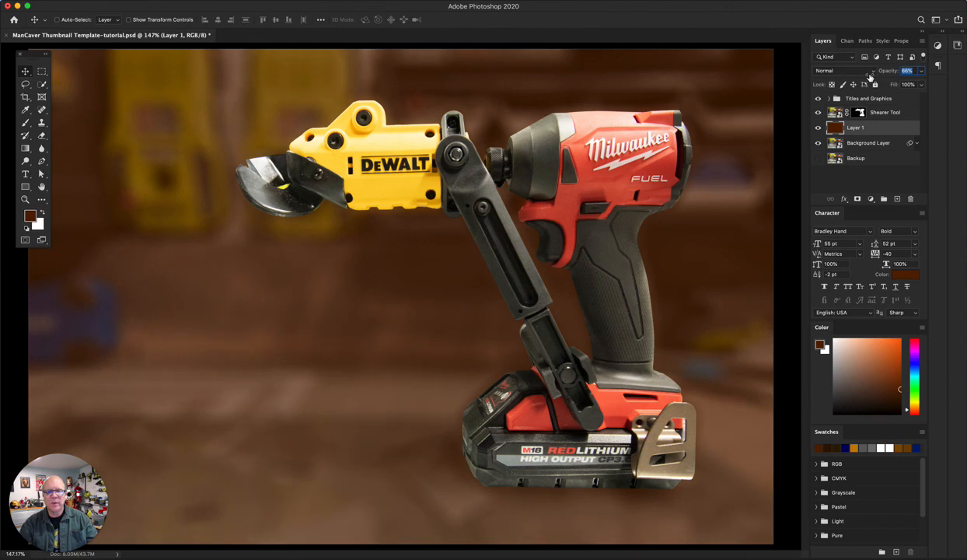
drag(869, 77, 870, 75)
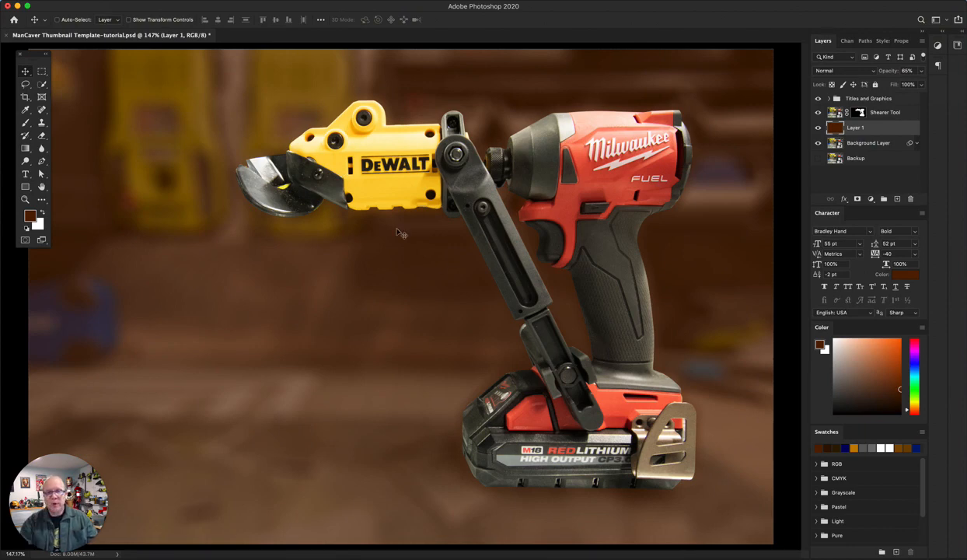
click(911, 199)
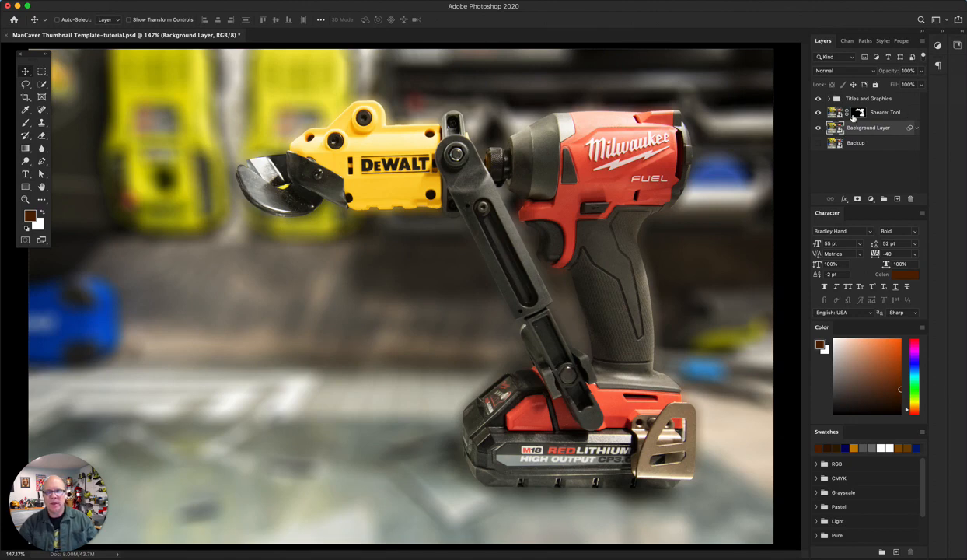
Rasterize the Shearer Tool smart object layer
click(906, 116)
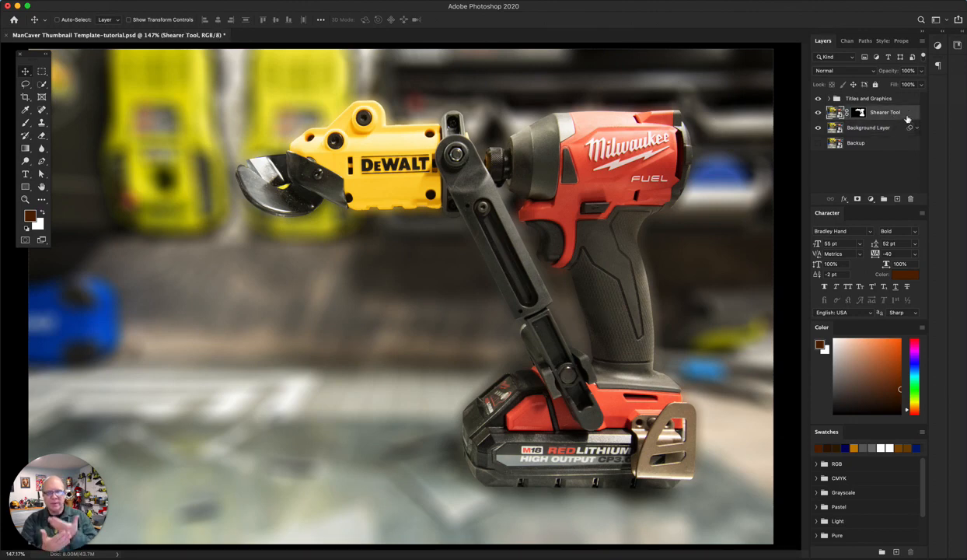
right_click(910, 116)
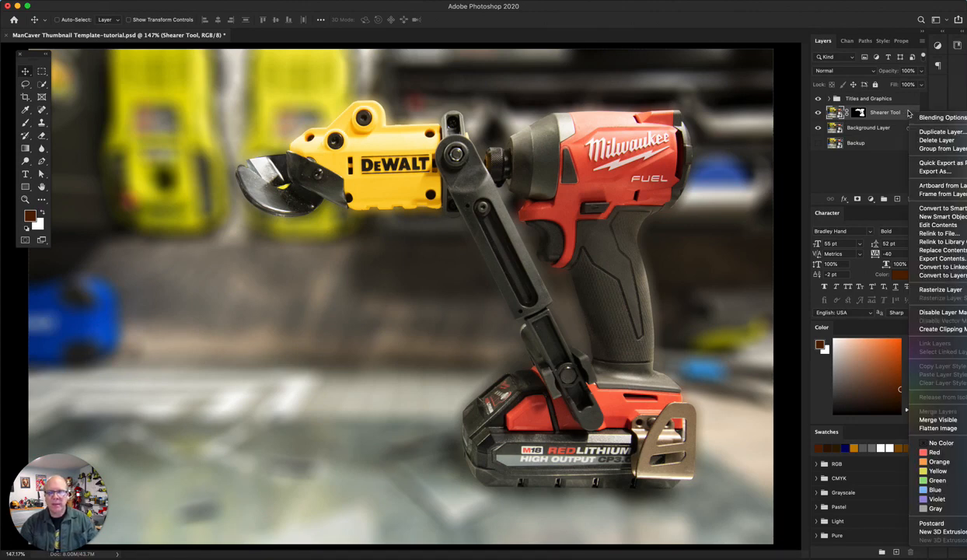
click(909, 114)
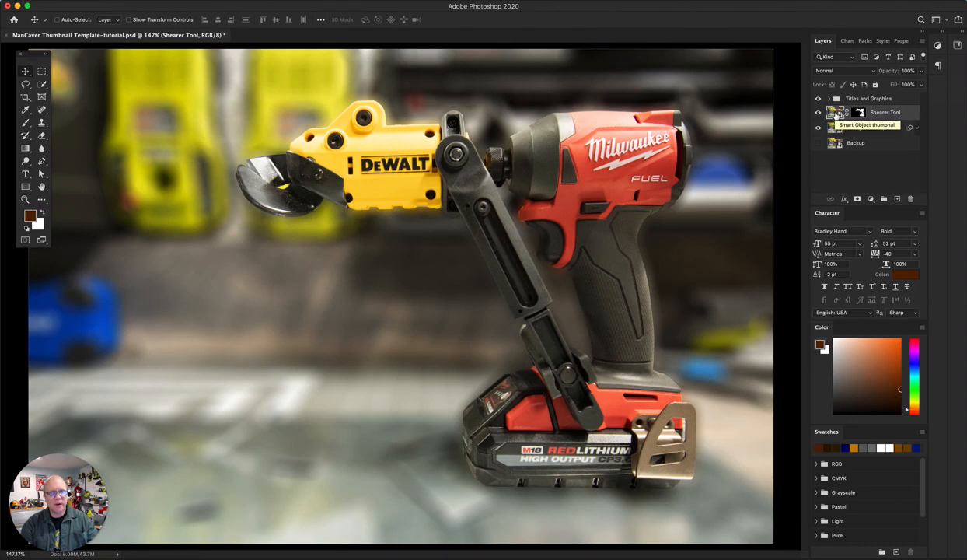
right_click(910, 115)
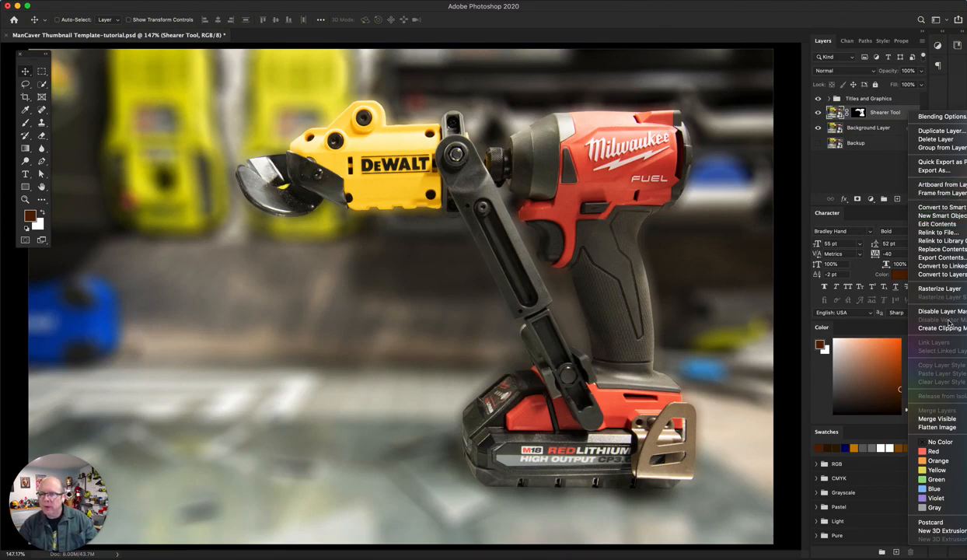
click(942, 289)
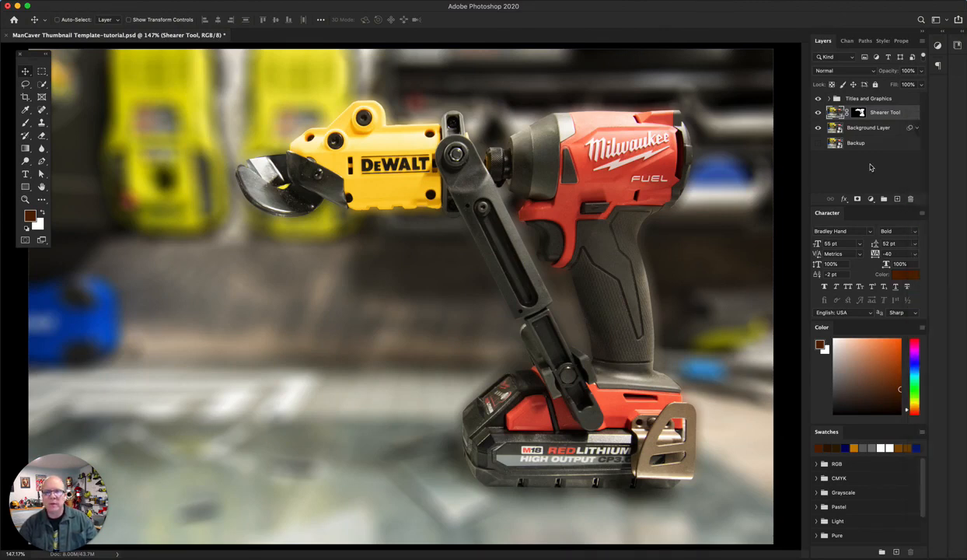
Examine the Shearer Tool layer's blending options and available layer commands, leaving the layer style dialog without changes
right_click(912, 115)
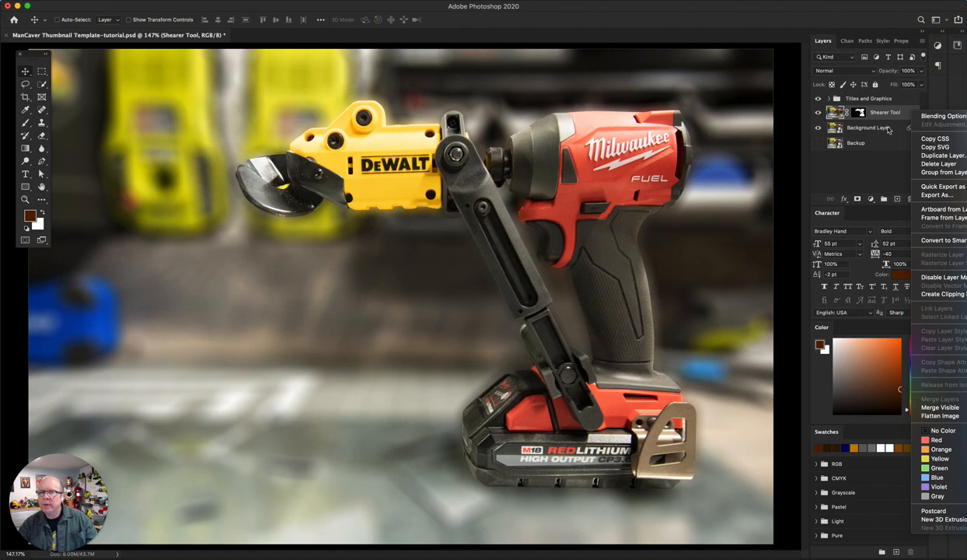
click(943, 116)
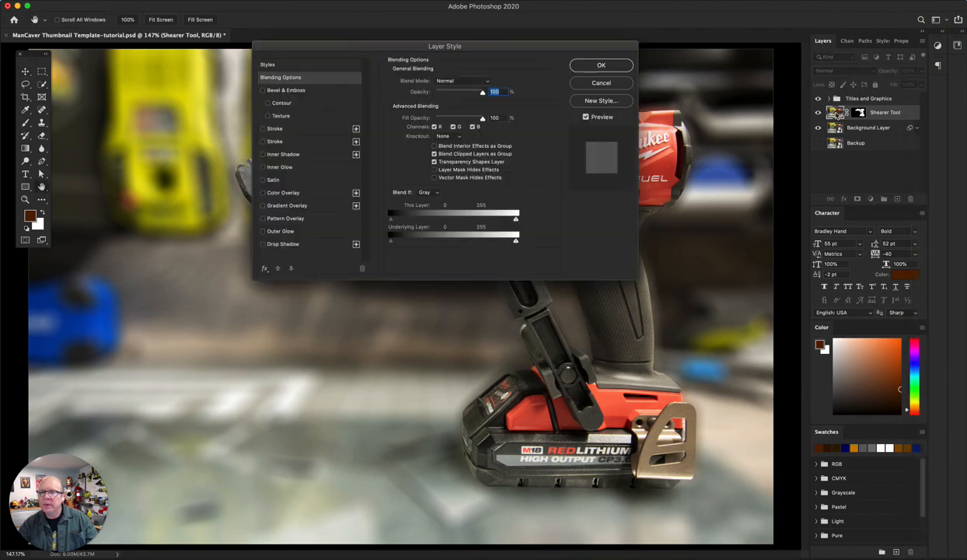
drag(521, 47, 546, 67)
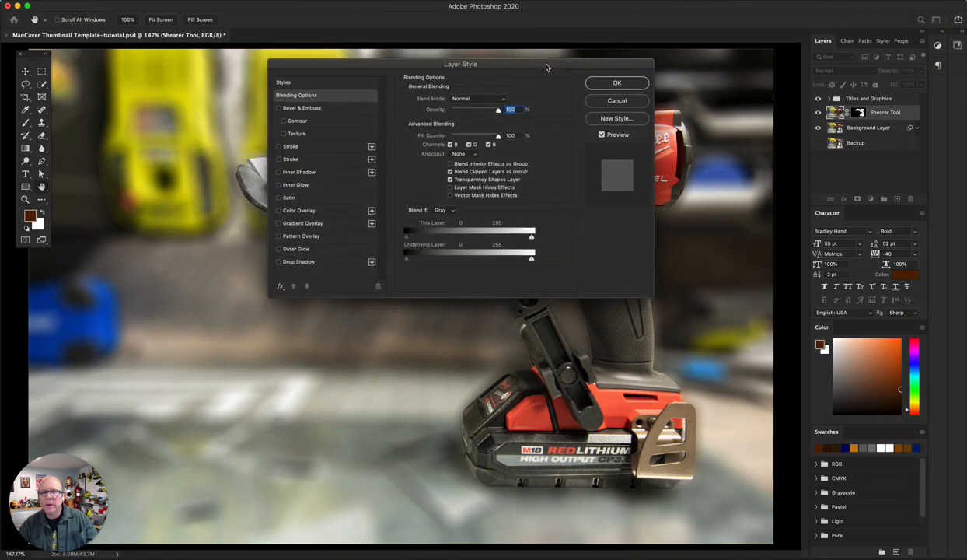
click(618, 101)
right_click(886, 112)
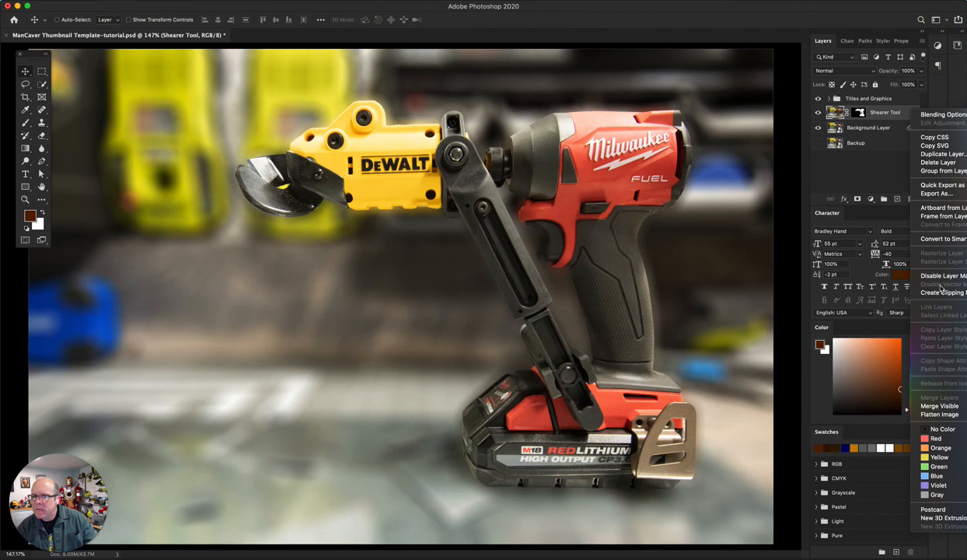
click(841, 163)
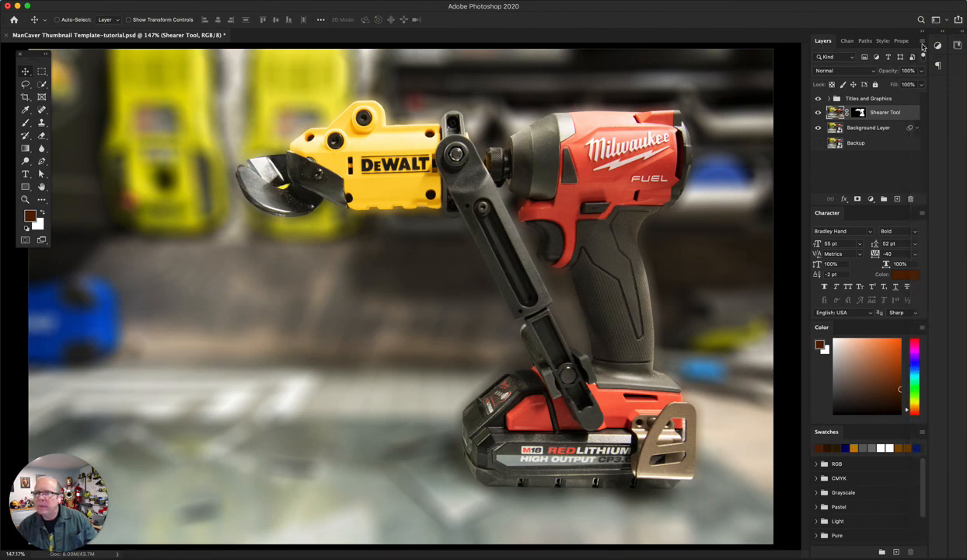
click(922, 41)
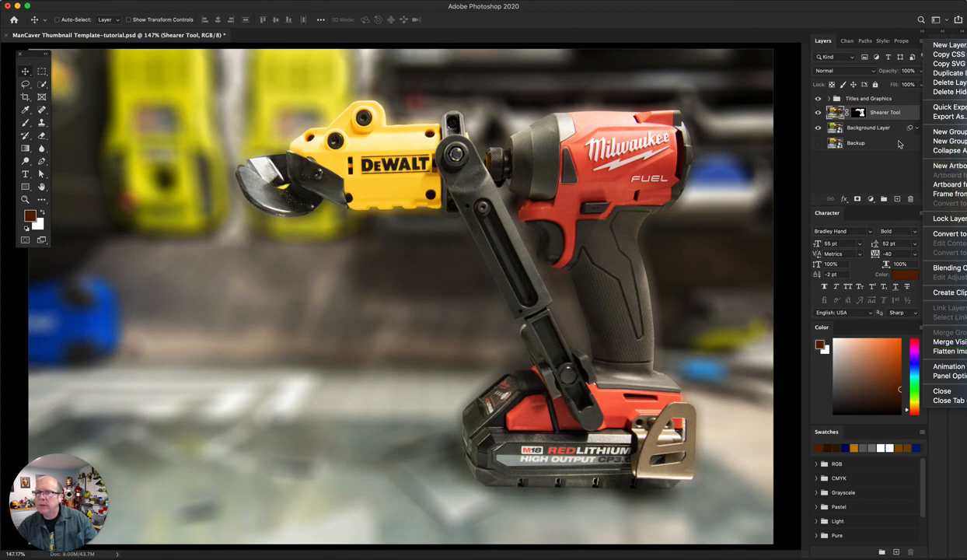
click(880, 176)
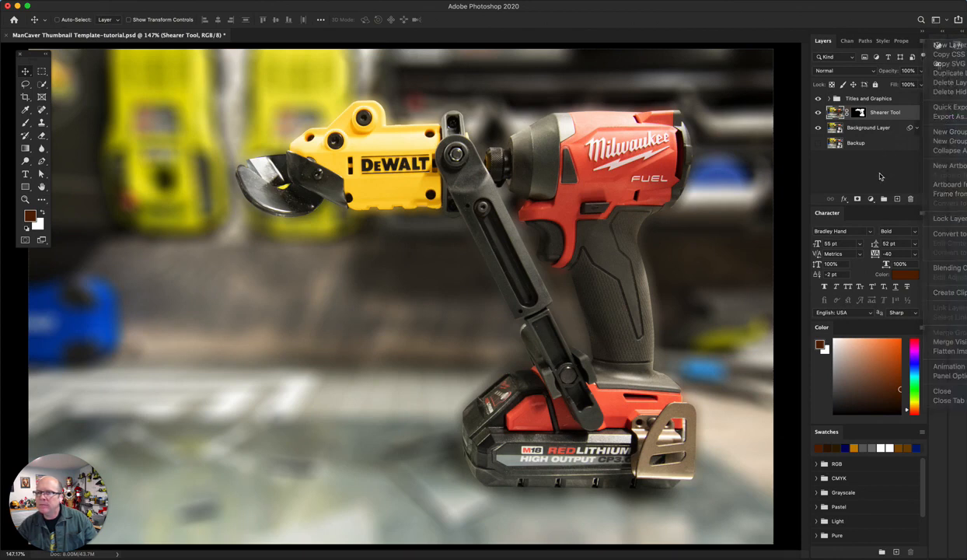
double_click(907, 113)
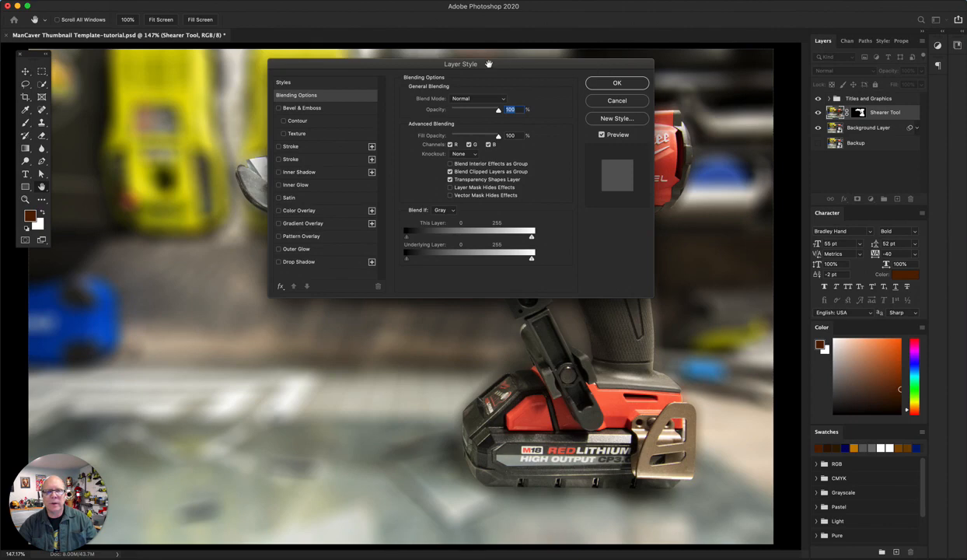
drag(489, 64, 483, 68)
drag(548, 70, 539, 79)
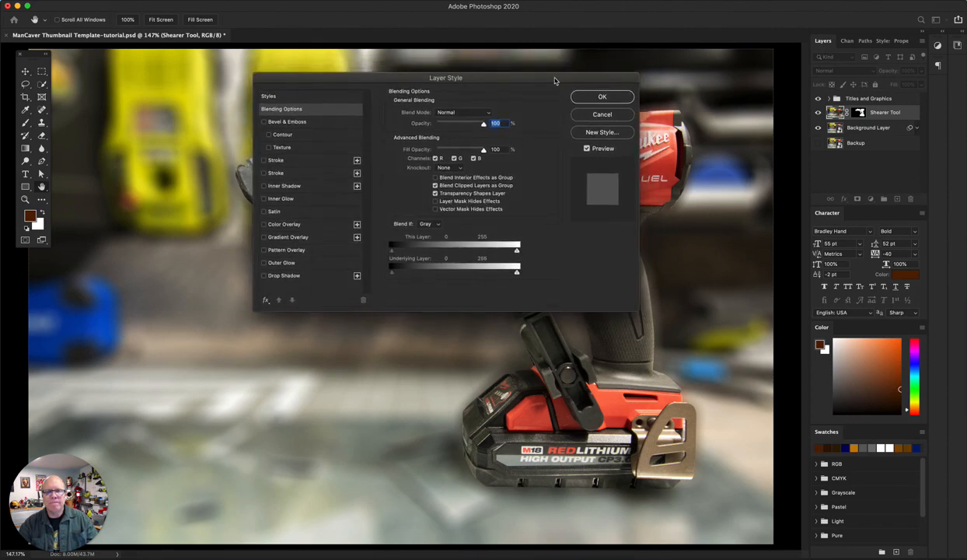
click(590, 115)
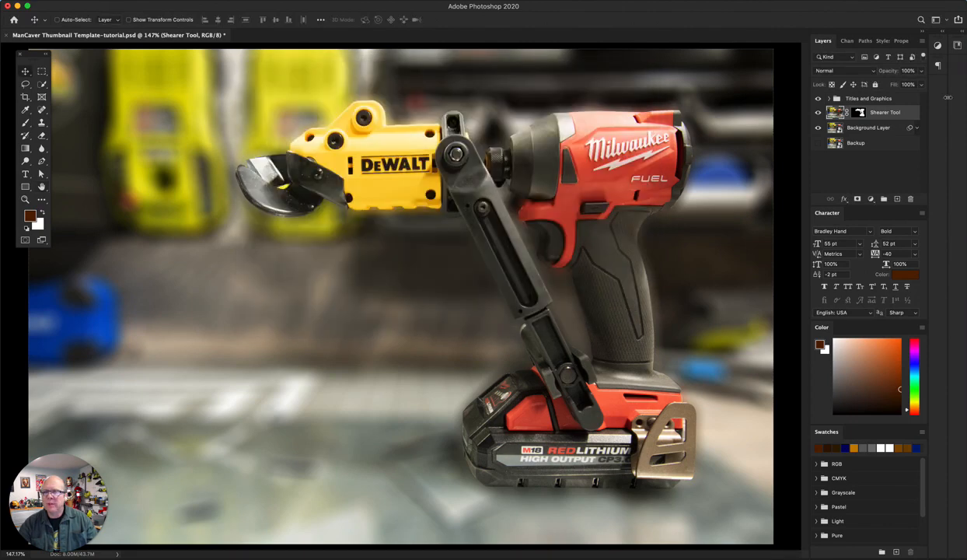
right_click(910, 114)
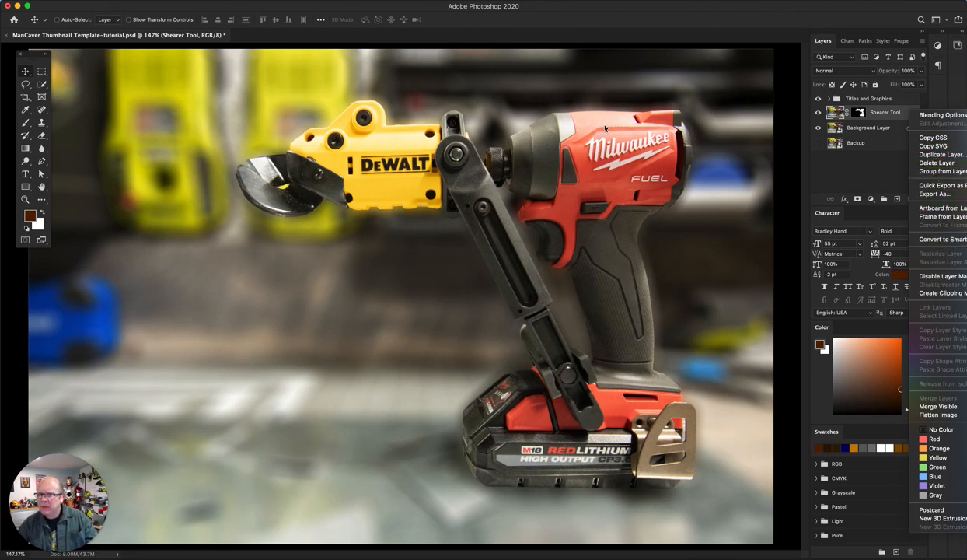
click(659, 13)
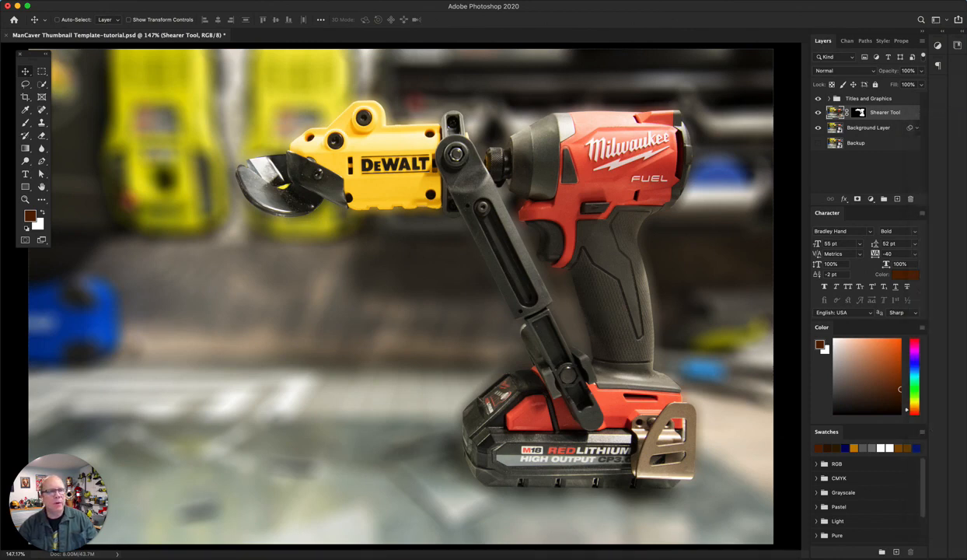
click(16, 1)
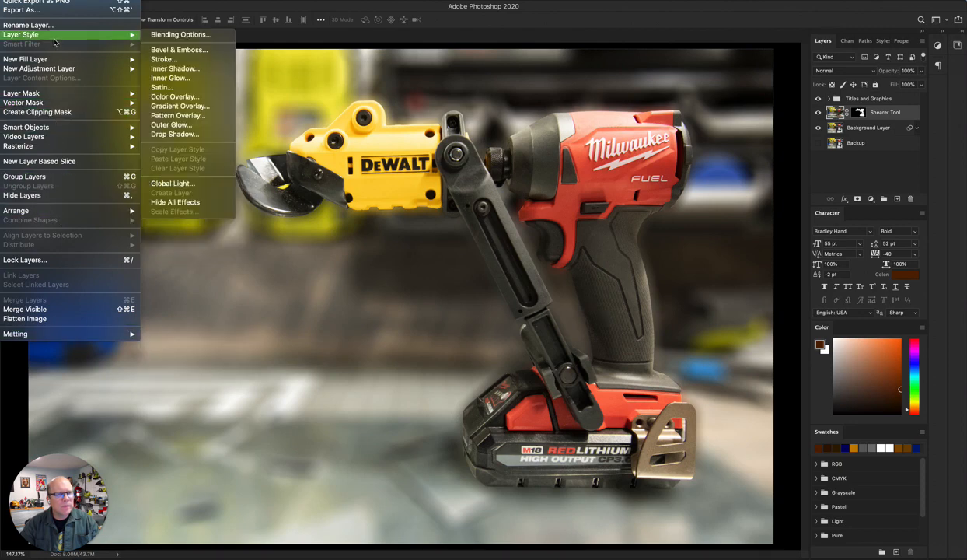
mouse_move(53, 67)
mouse_move(51, 35)
key(Escape)
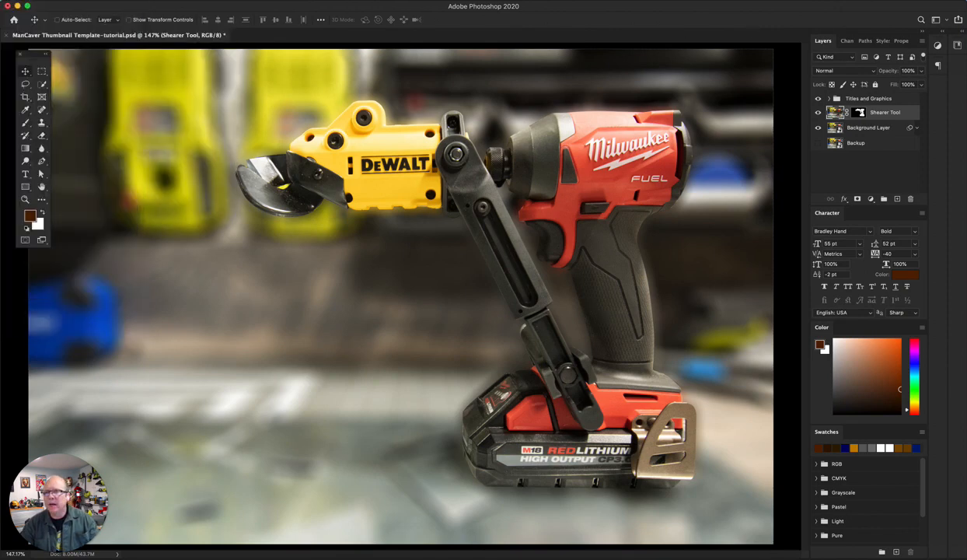
click(925, 45)
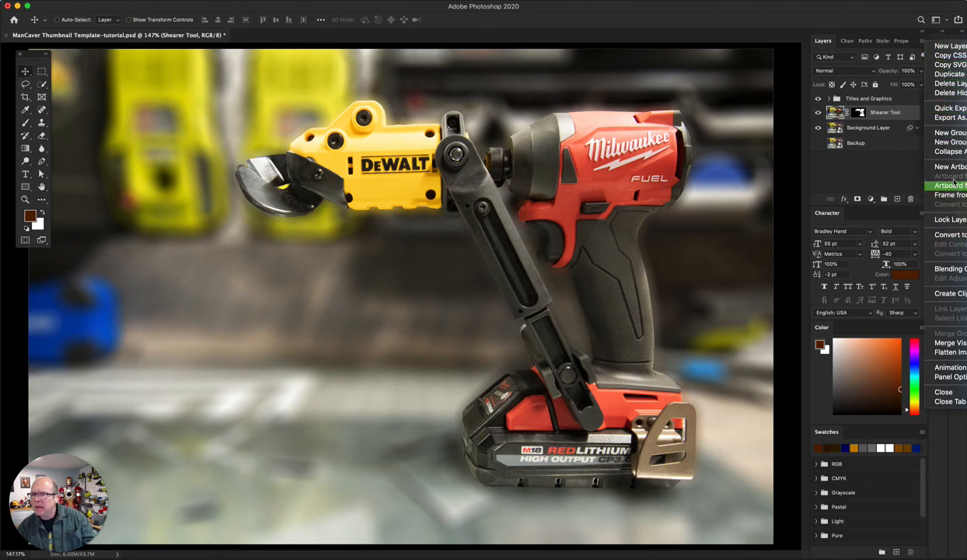
click(854, 171)
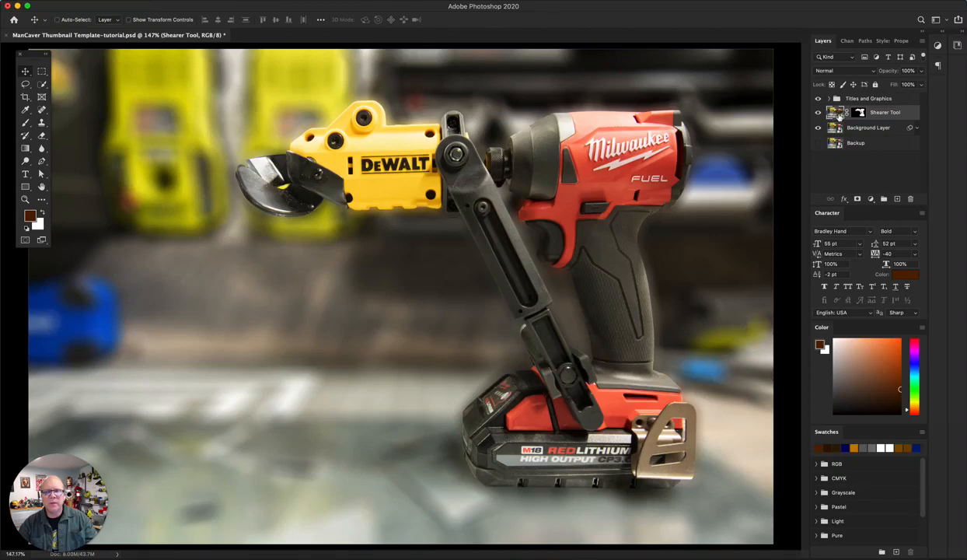
Add an outside Stroke effect to the Shearer Tool layer through its layer style settings
double_click(847, 112)
drag(456, 81, 436, 260)
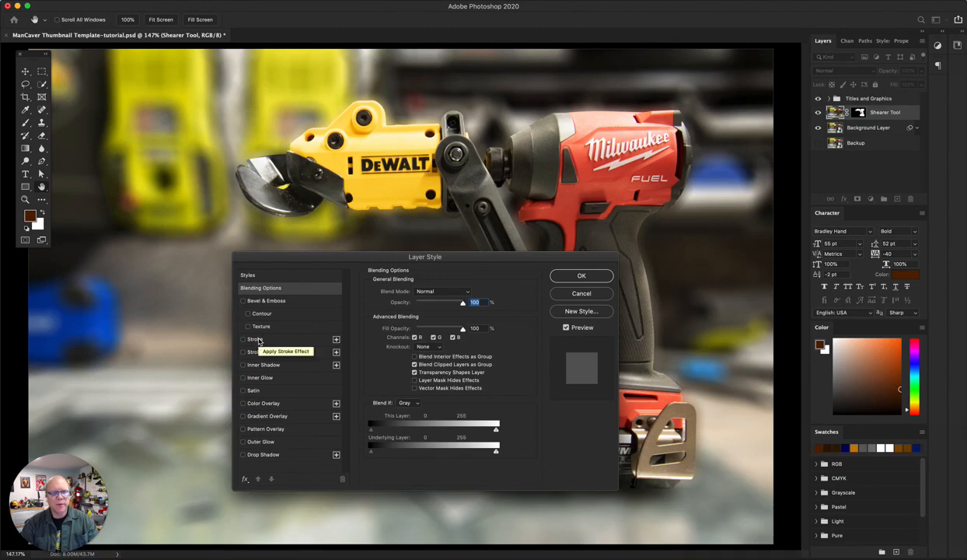
click(255, 341)
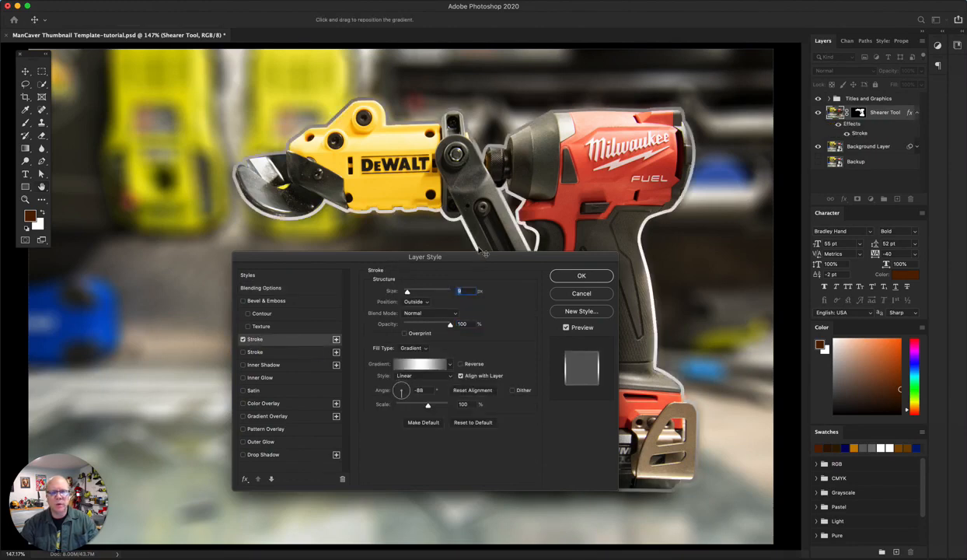
drag(474, 257, 327, 266)
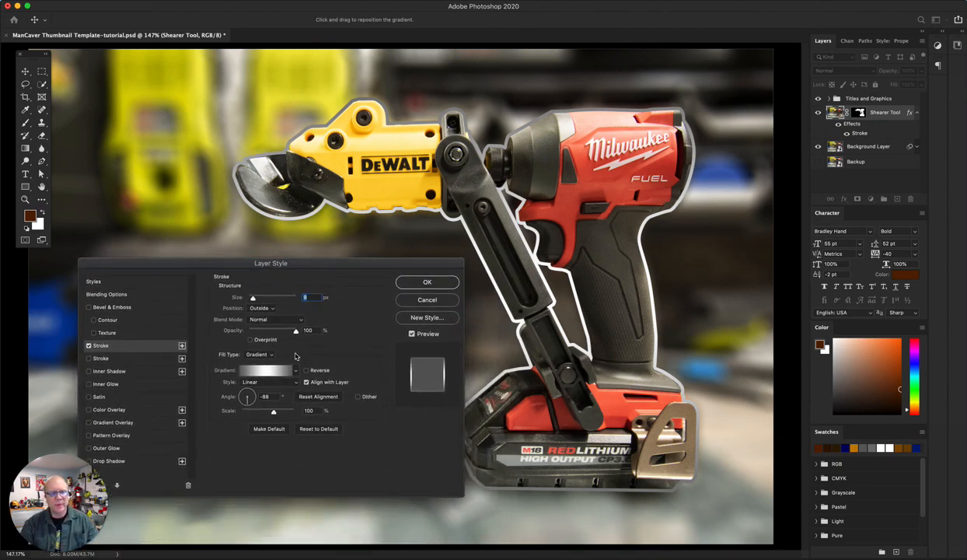
drag(288, 263, 308, 261)
Change the Shearer Tool stroke's fill type from gradient to a solid color and make it white
click(315, 370)
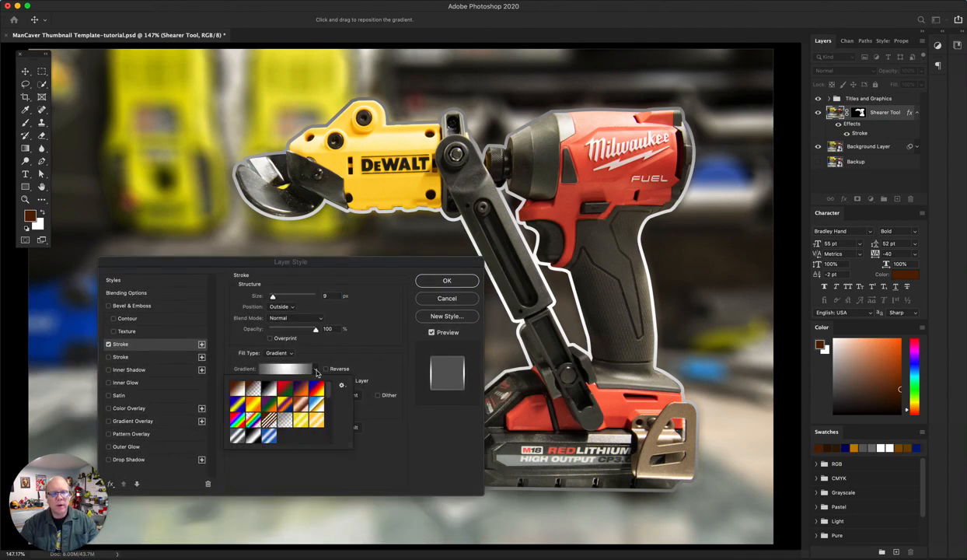
click(309, 362)
click(278, 353)
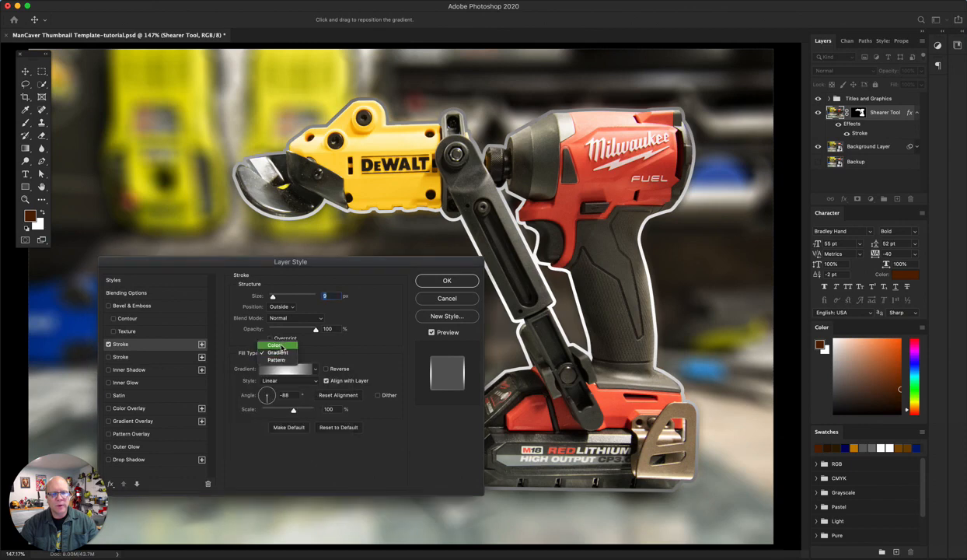
click(278, 346)
click(257, 370)
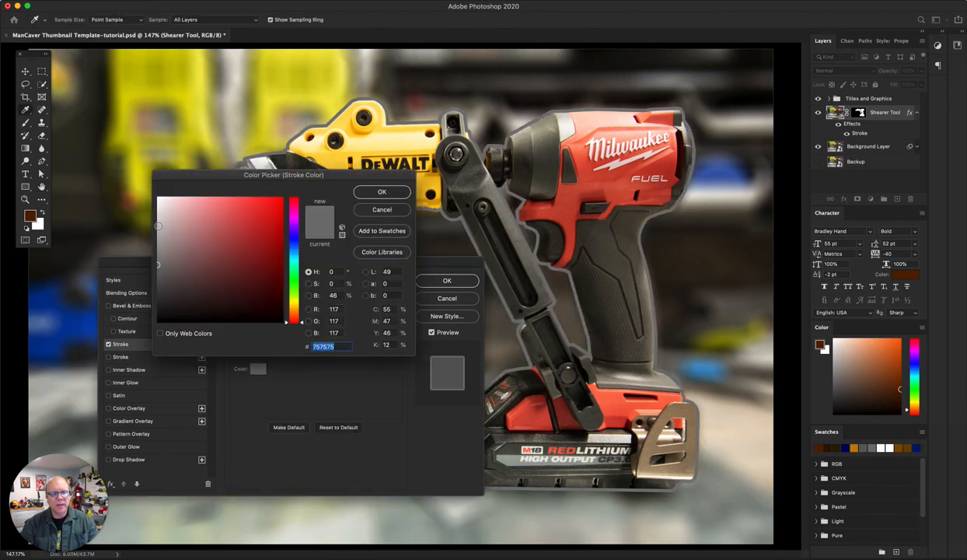
click(158, 198)
click(382, 192)
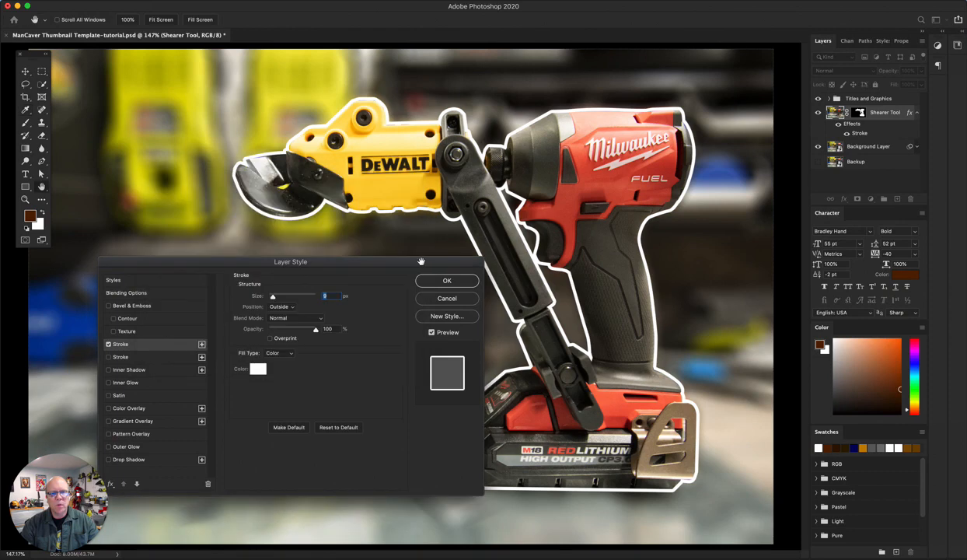
Increase the white stroke's size to 13 px
mouse_move(410, 257)
mouse_down()
mouse_move(374, 404)
mouse_move(417, 253)
mouse_move(394, 235)
mouse_up()
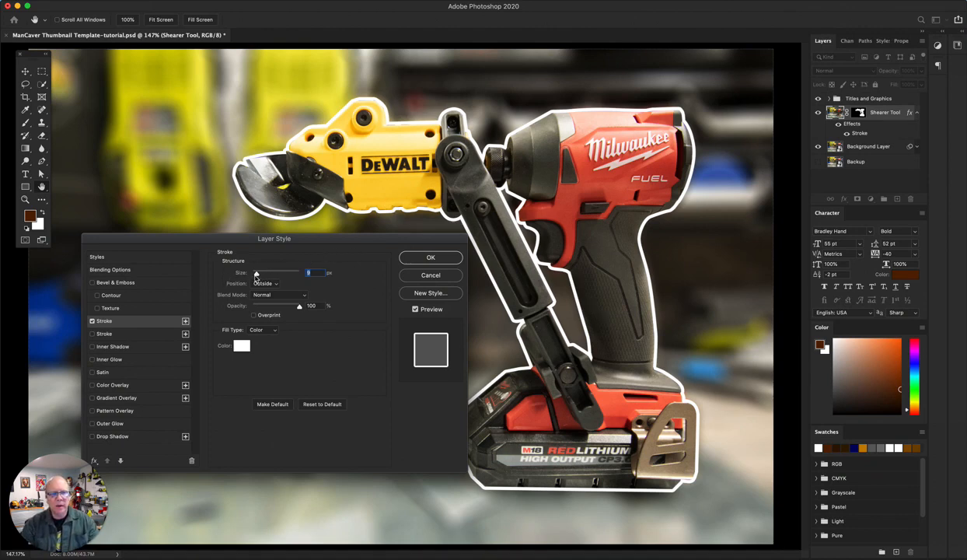
drag(256, 276, 259, 274)
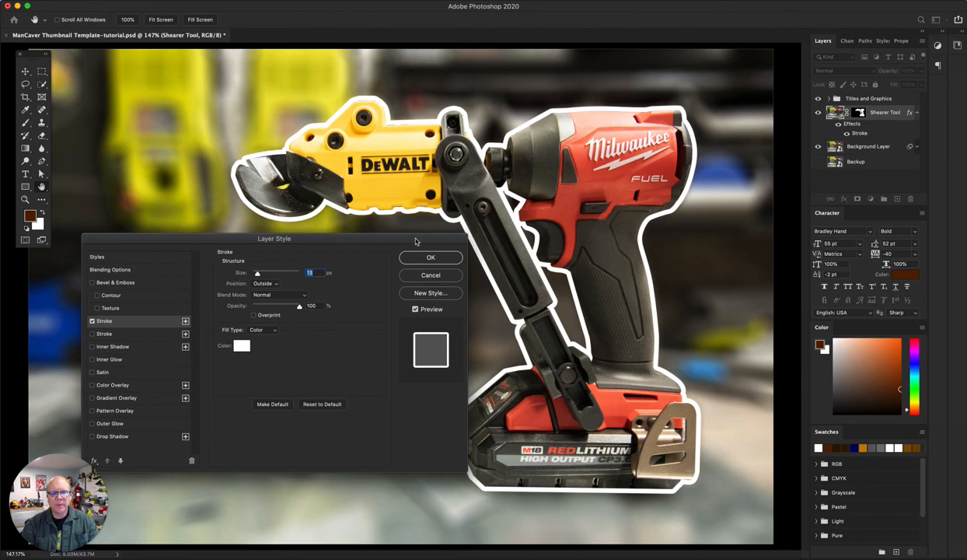
drag(416, 242, 495, 267)
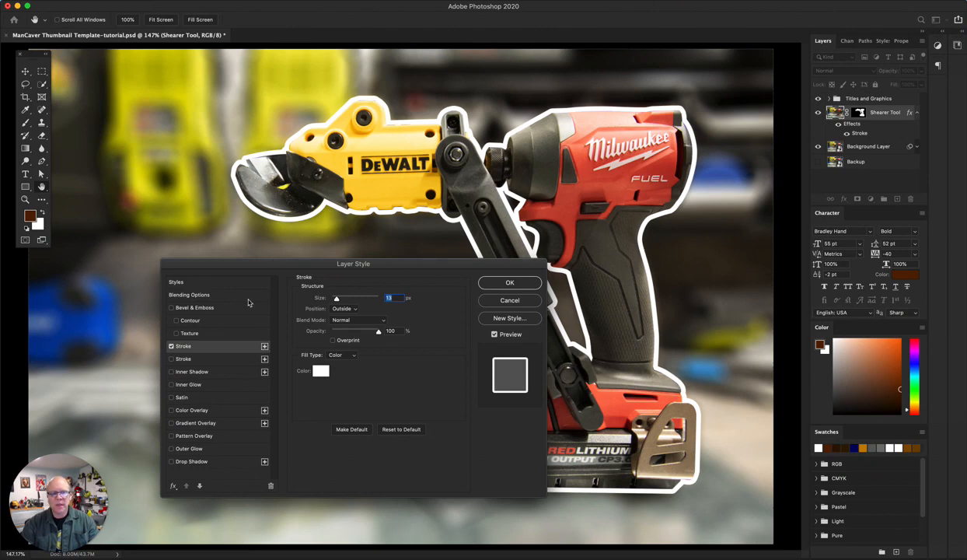
Add a Drop Shadow to the Shearer Tool layer with an angle of 101° and a distance of 26 px, and apply the layer style
click(193, 461)
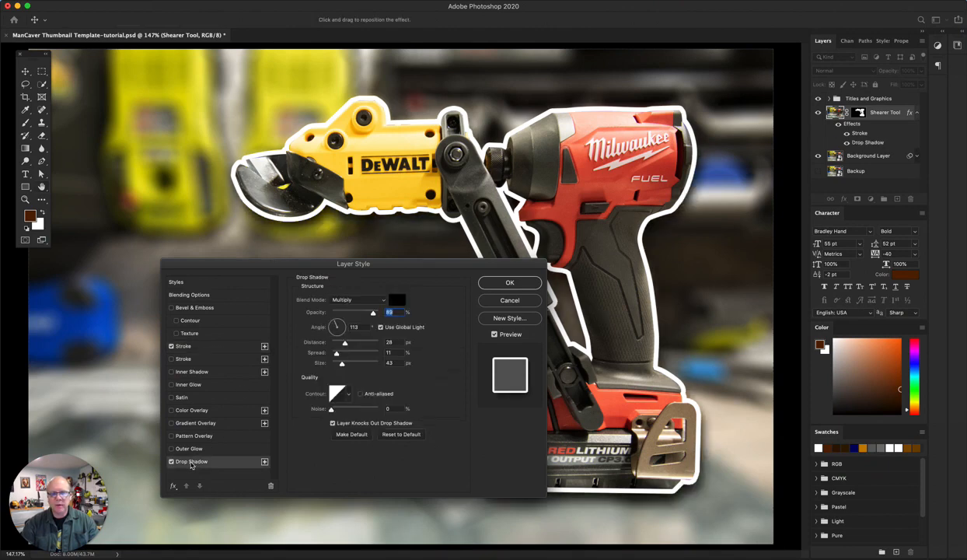
drag(425, 268, 354, 302)
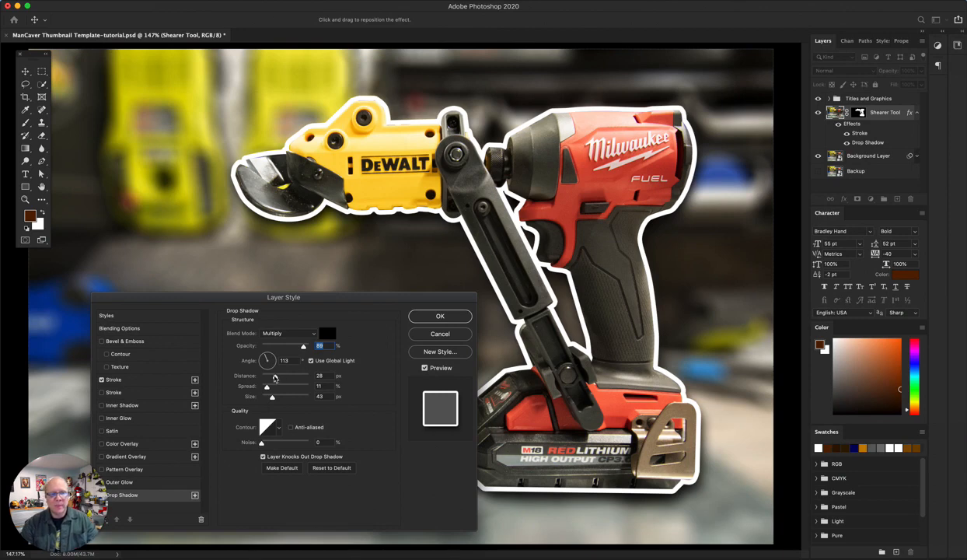
drag(275, 379, 272, 335)
click(272, 336)
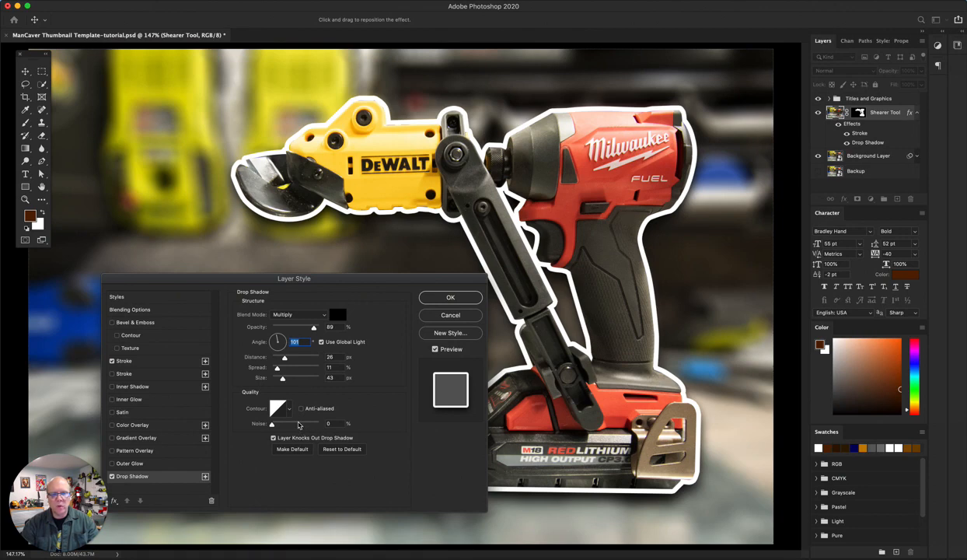
drag(357, 278, 363, 279)
click(453, 299)
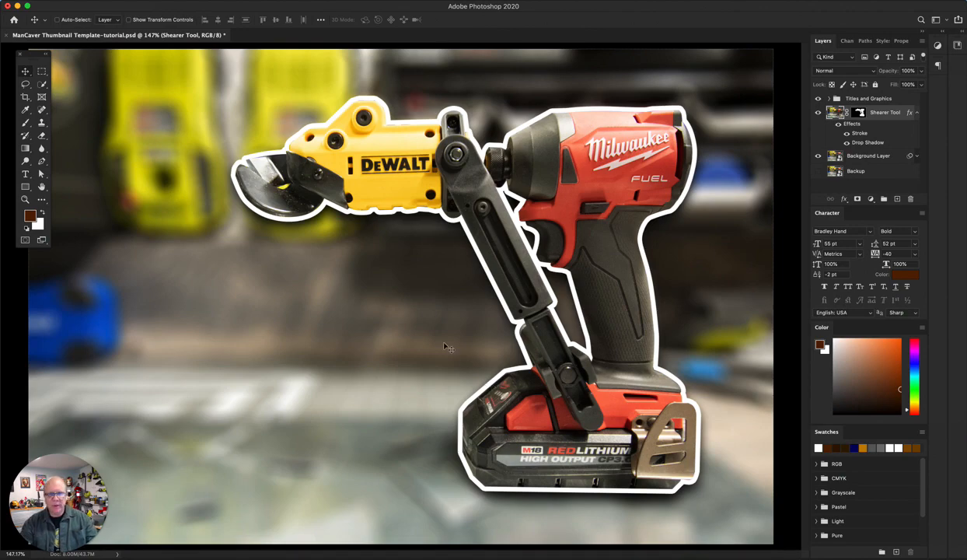
Collapse the Shearer Tool layer's effects list and keep the Background Layer's smart filters list collapsed
key(super+space)
mouse_move(428, 288)
mouse_down()
mouse_move(391, 294)
mouse_move(442, 283)
mouse_move(417, 283)
mouse_up()
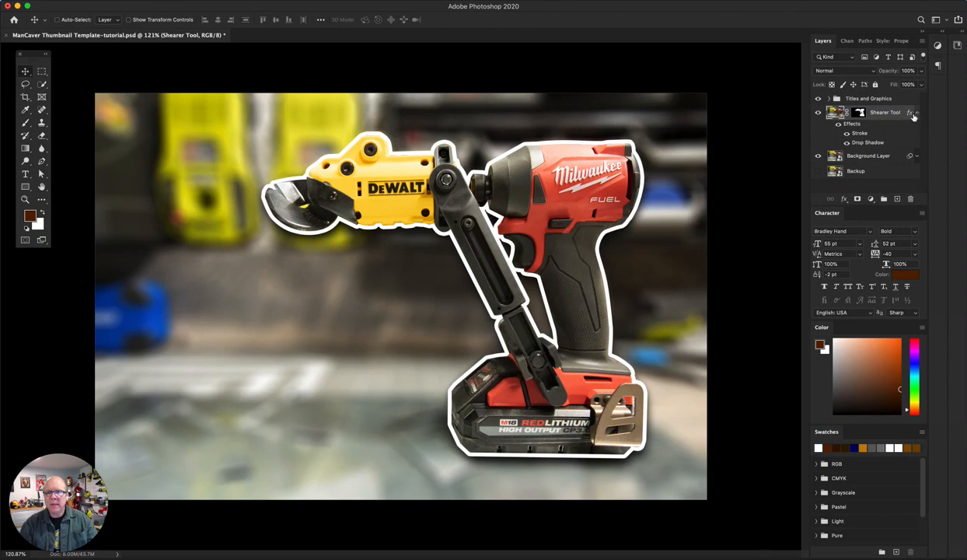
click(918, 114)
click(917, 128)
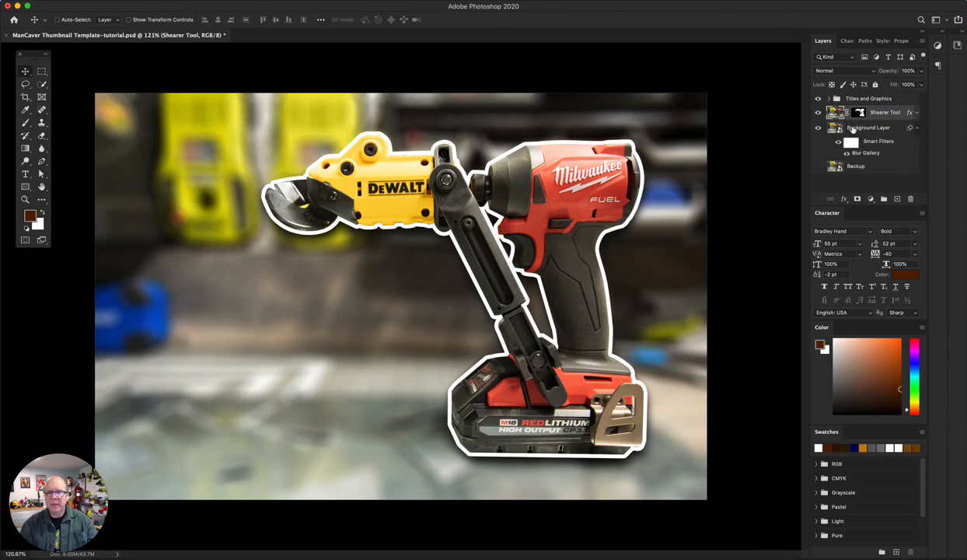
click(918, 129)
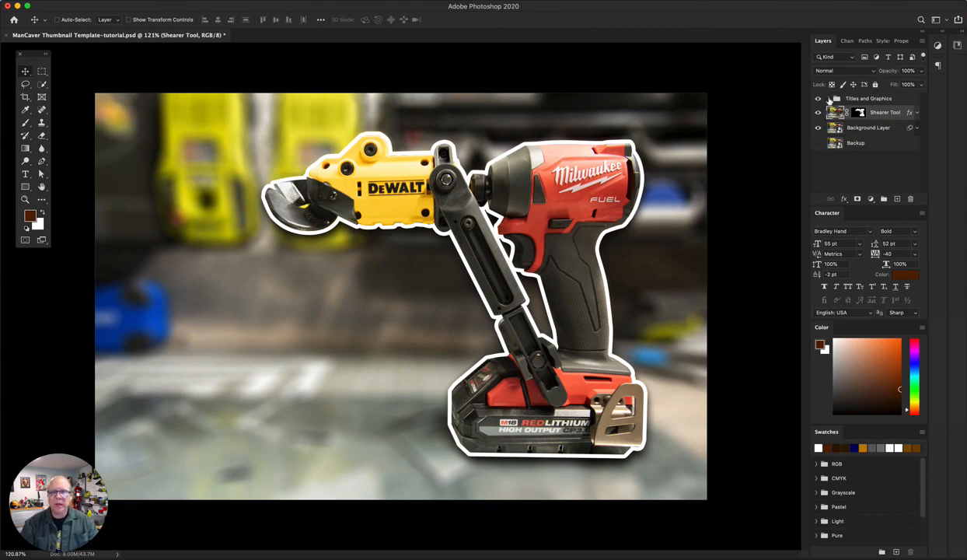
Expand the Titles and Graphics group and show the DeWalt Shear Cutter and universal fit text layers
click(829, 99)
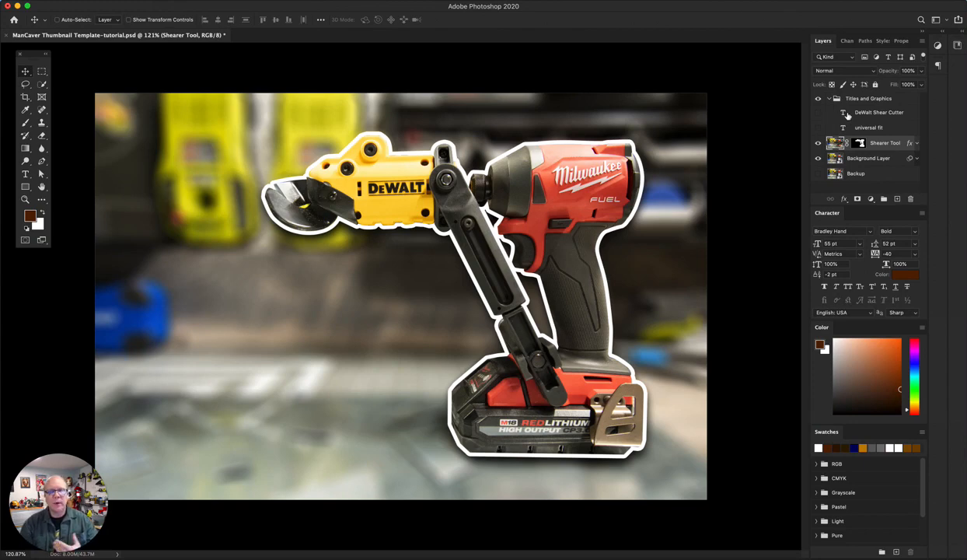
click(818, 112)
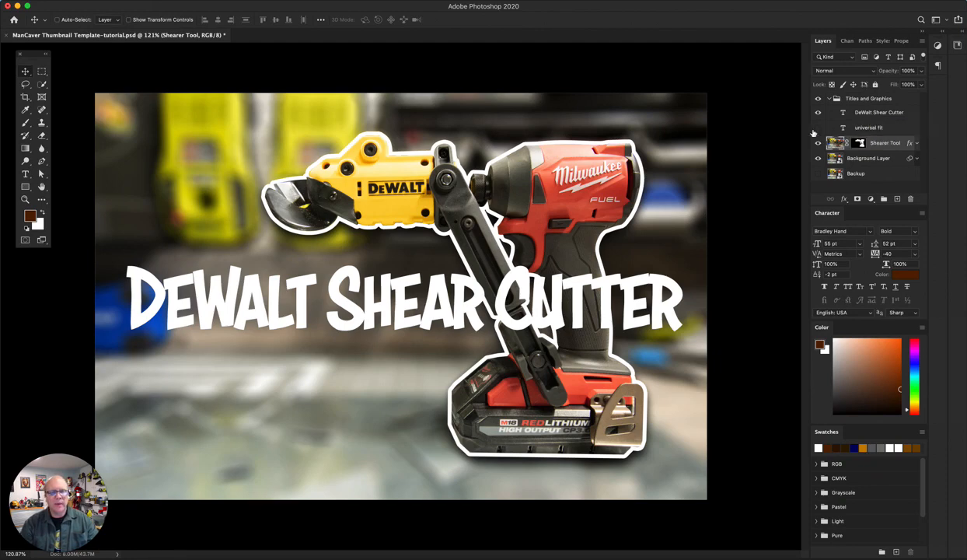
click(818, 128)
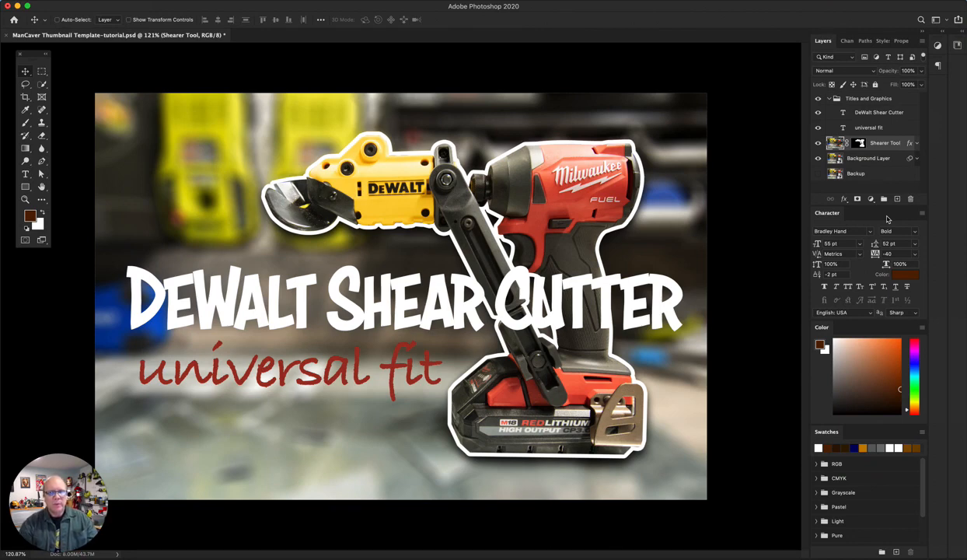
Add a Gradient Overlay effect to the DeWalt Shear Cutter text layer, keeping the title in view
double_click(913, 116)
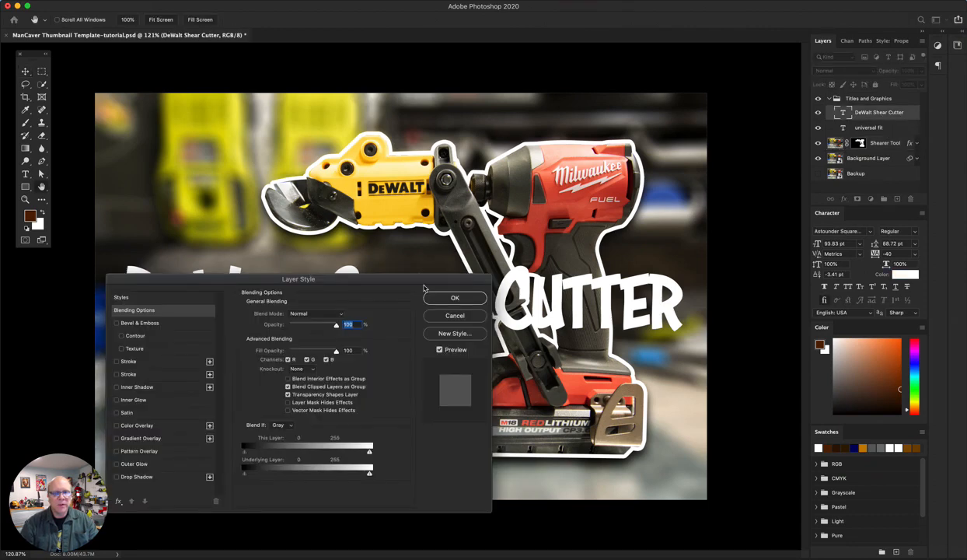
drag(429, 280, 696, 31)
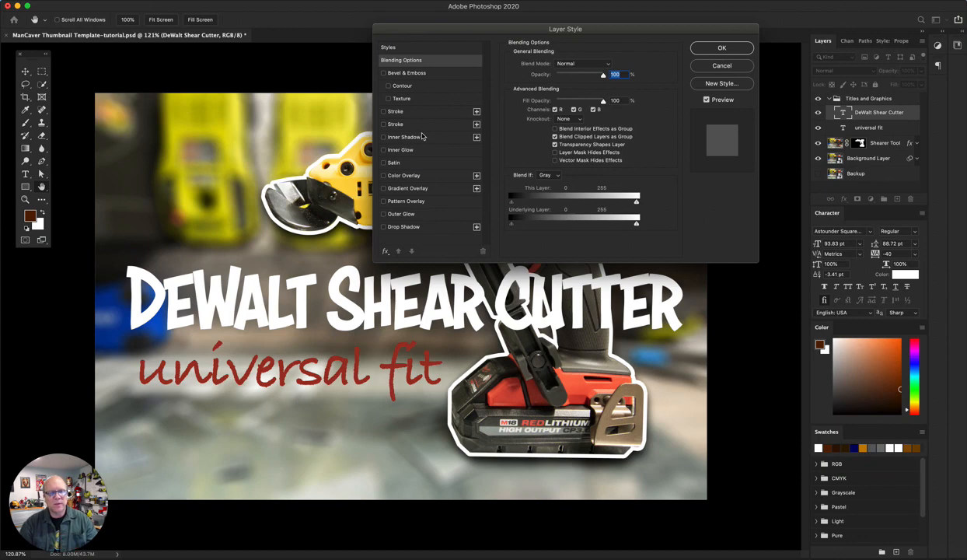
click(393, 189)
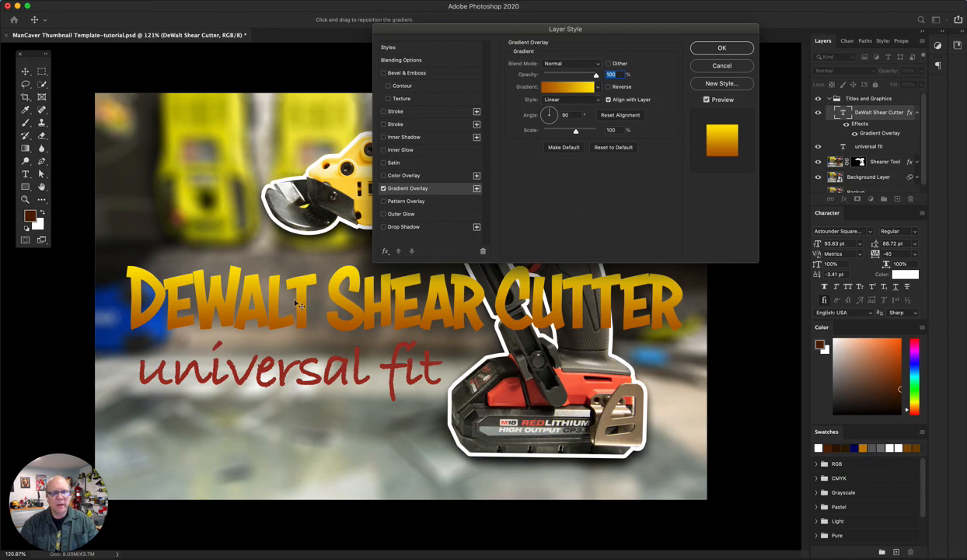
Open the overlay's orange-to-yellow gradient for editing and move its yellow color stop to just past the middle
click(598, 87)
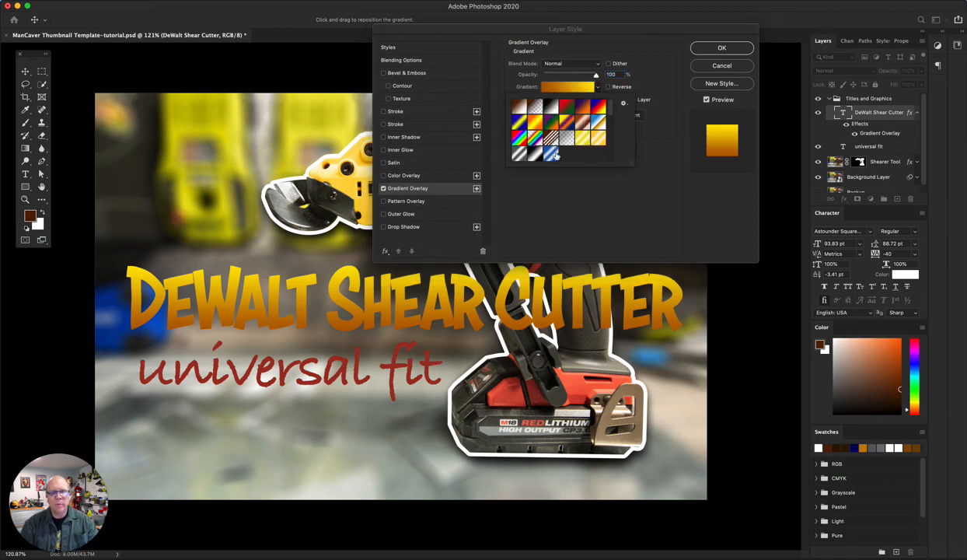
click(567, 87)
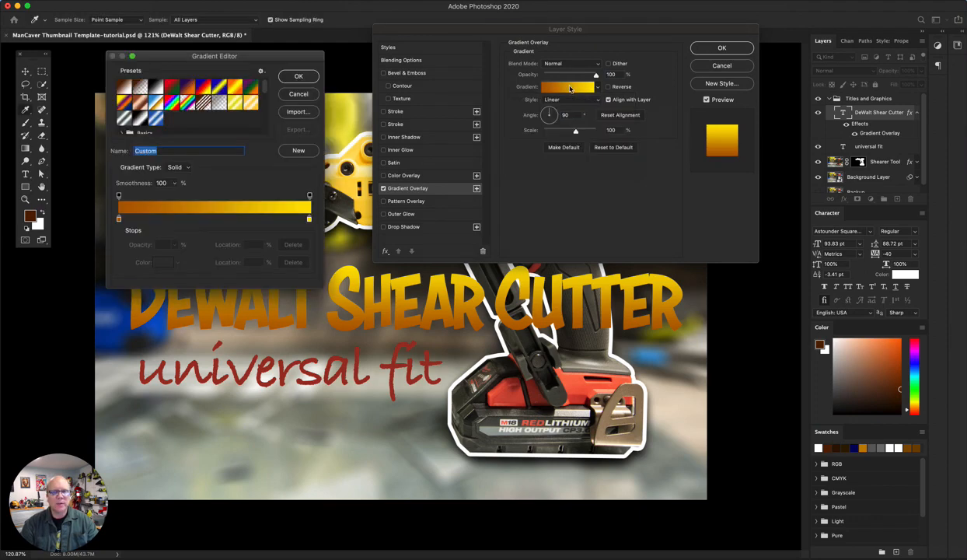
drag(259, 59, 280, 60)
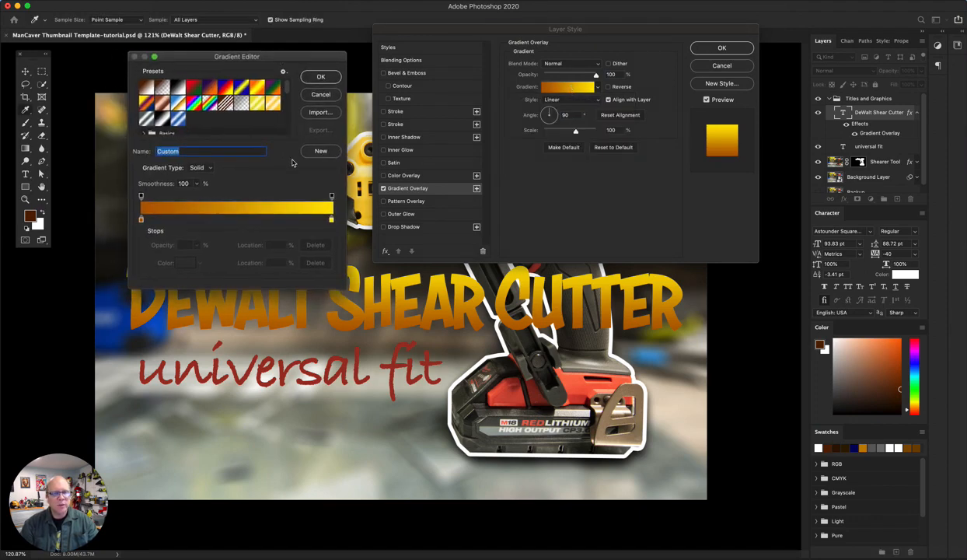
click(291, 221)
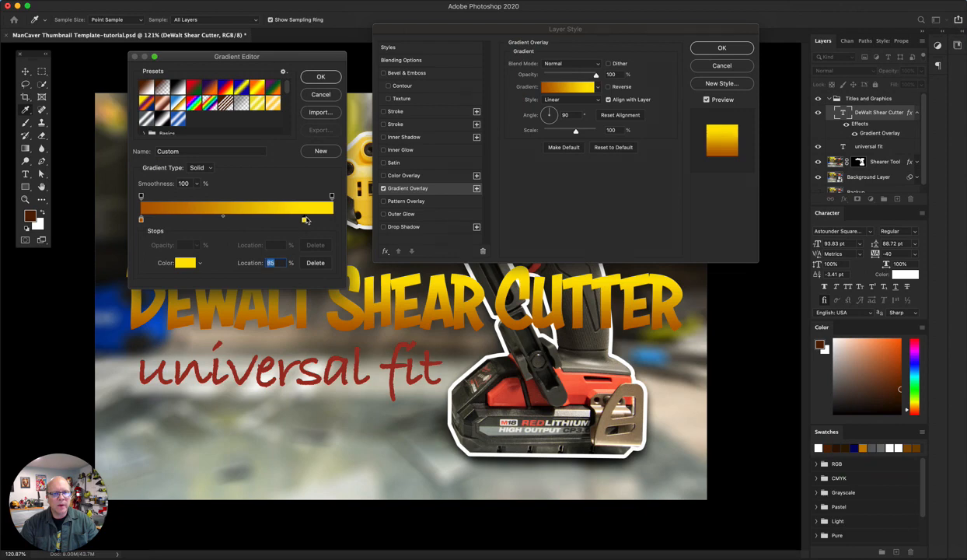
drag(291, 221, 244, 222)
Add a color stop at location 100% of the title's gradient and set it to a light yellow
click(332, 220)
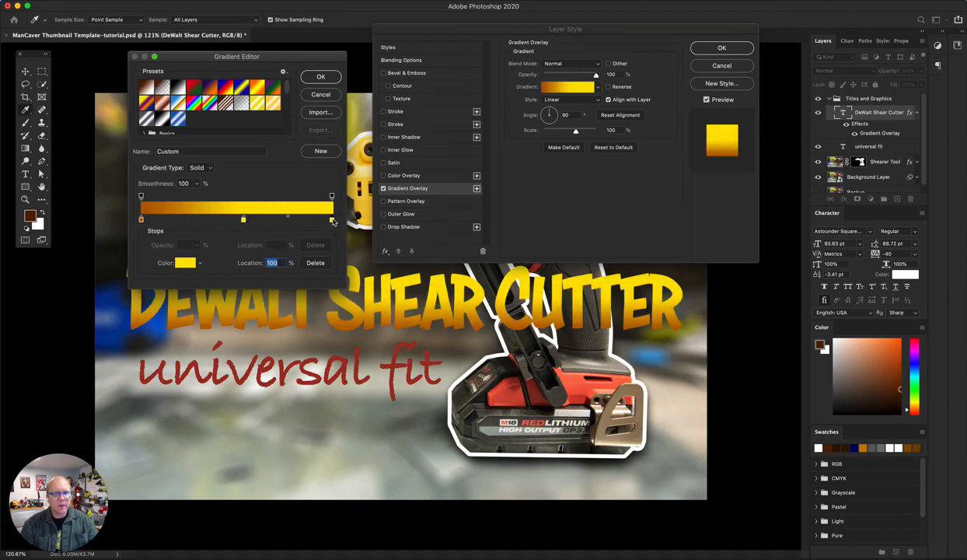
double_click(333, 220)
drag(253, 196, 216, 196)
click(370, 191)
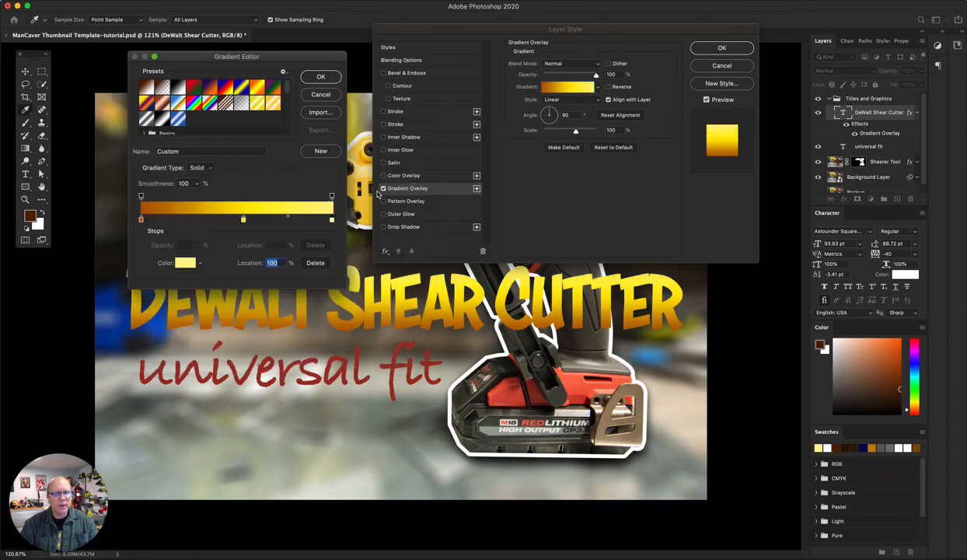
Accept the edited gradient and add a Drop Shadow effect to the DeWalt Shear Cutter title
click(321, 77)
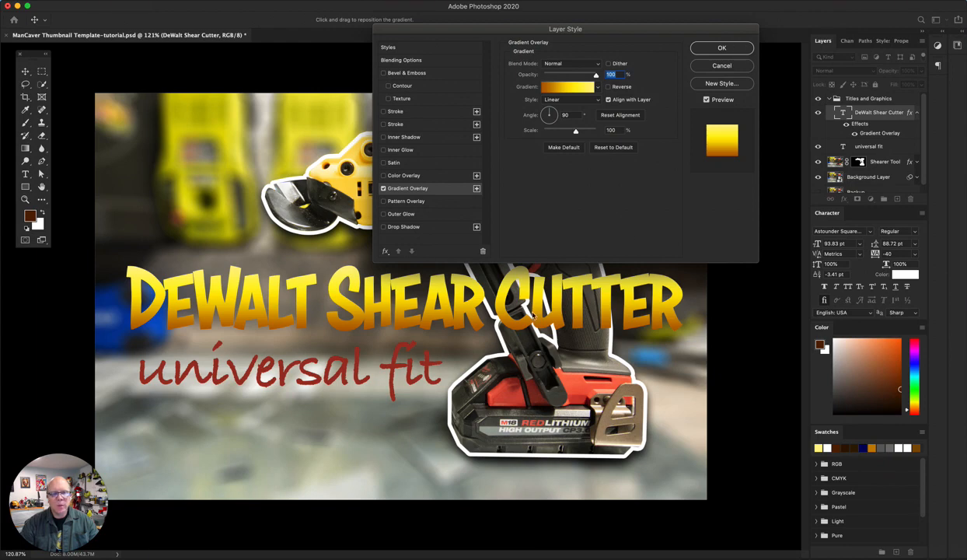
click(399, 227)
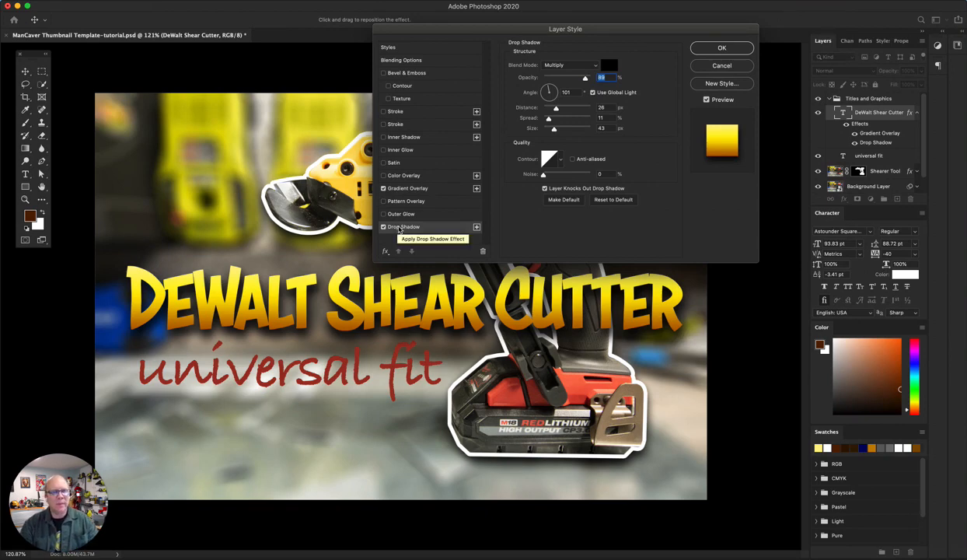
Add a 10 px outside stroke in bright blue (0207df) to the DeWalt Shear Cutter title and apply the layer style
click(390, 124)
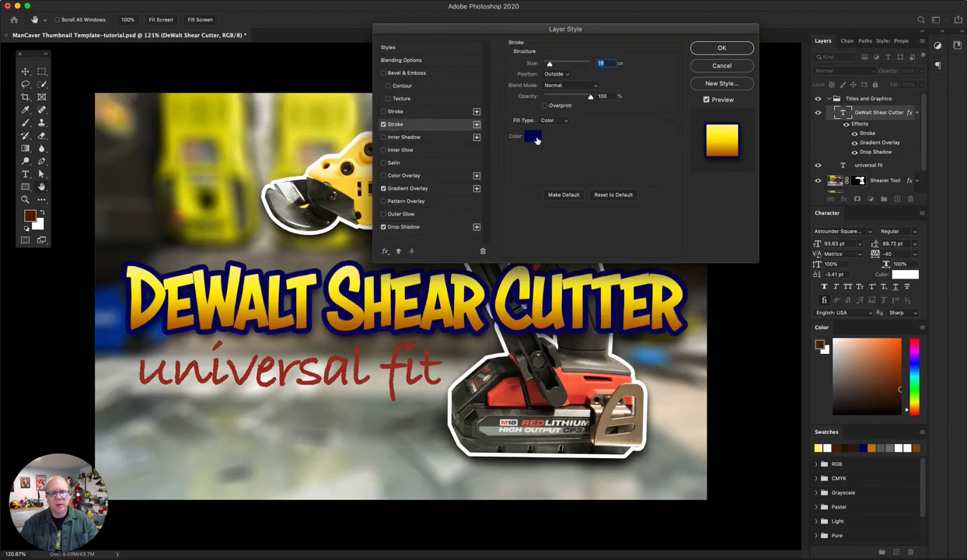
click(534, 137)
drag(278, 278, 278, 258)
drag(298, 180, 284, 28)
drag(258, 88, 269, 59)
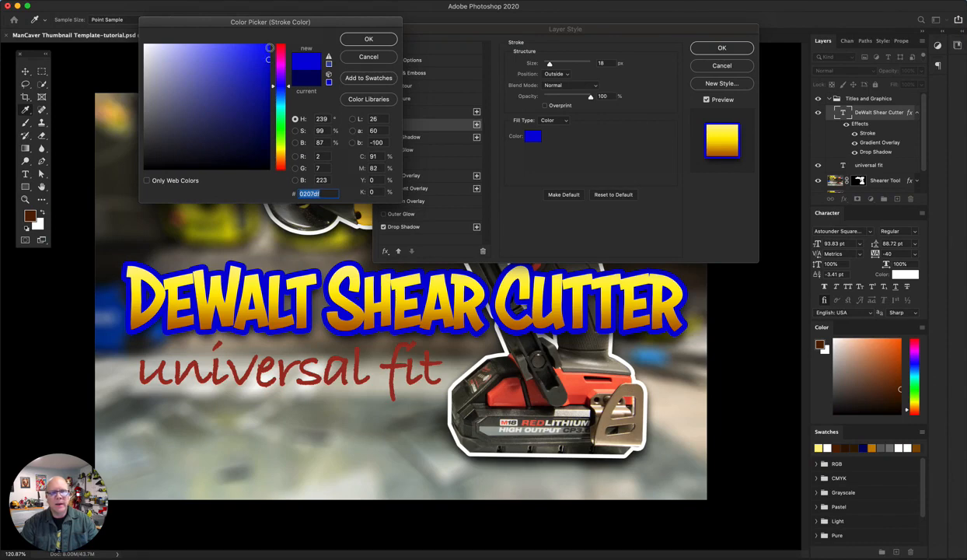
click(354, 42)
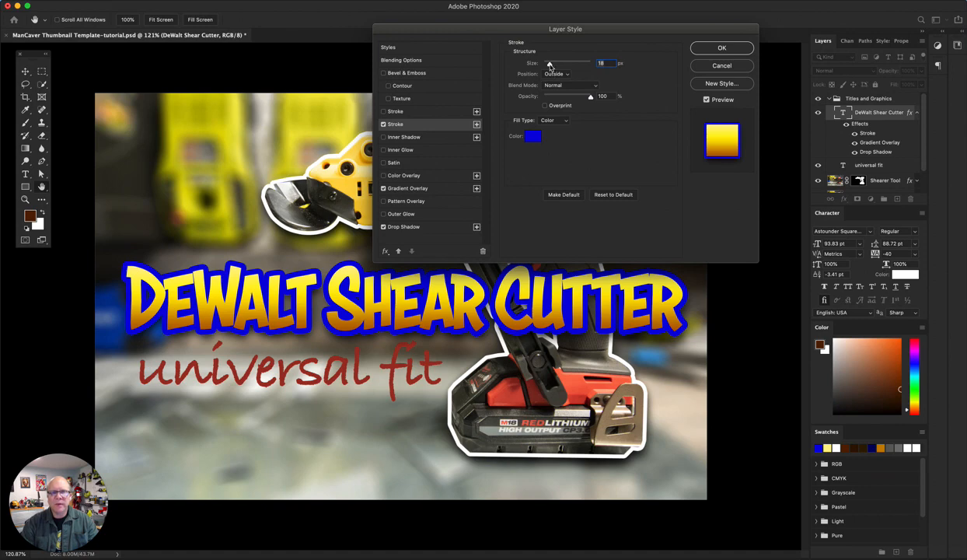
drag(549, 67, 549, 67)
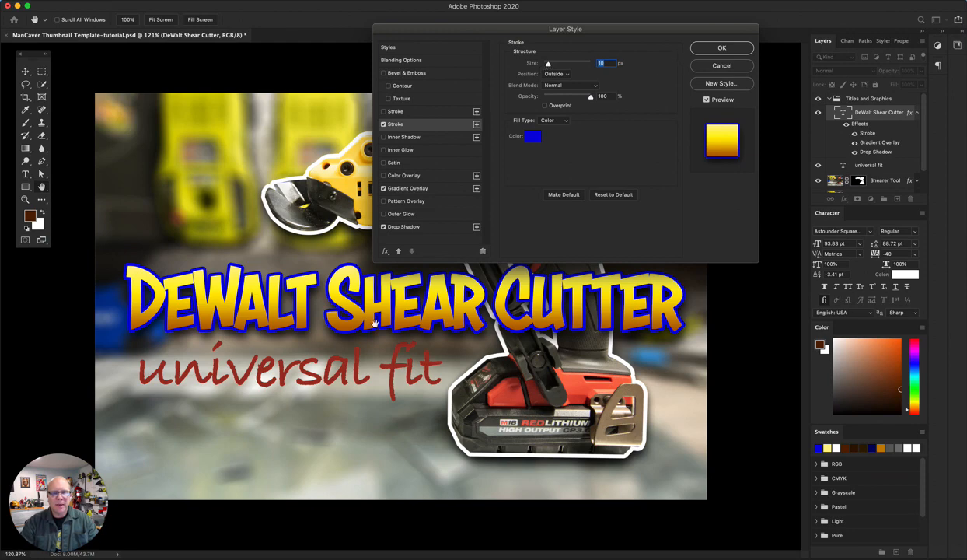
click(722, 49)
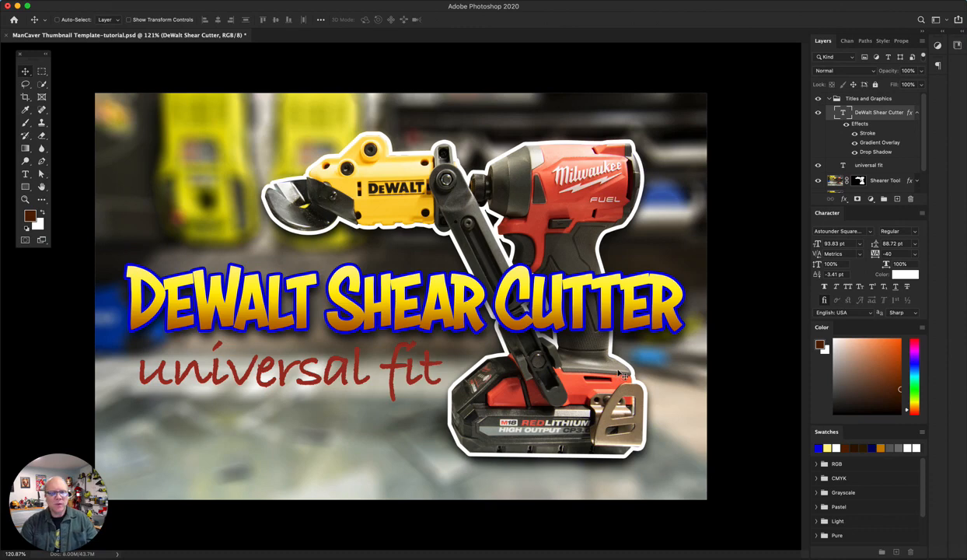
Hide and reshow all effects of the title layer to compare the text with and without styling
click(846, 125)
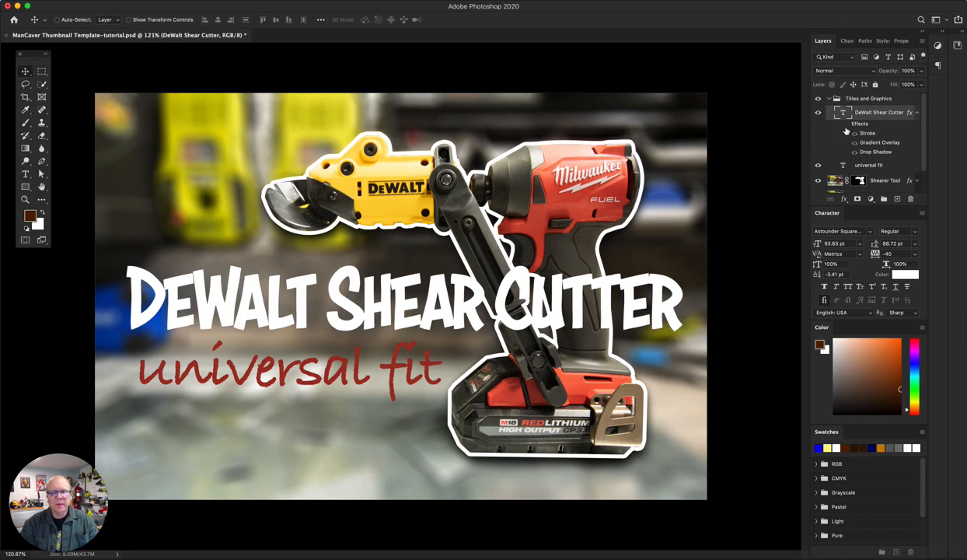
click(848, 124)
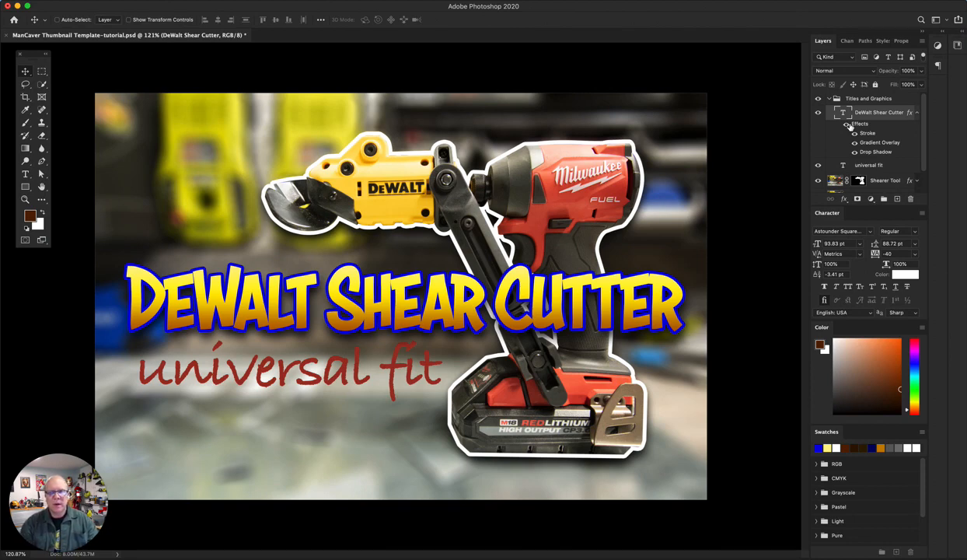
Collapse the title layer's effects list and add a Stroke effect to the universal fit text layer
click(849, 165)
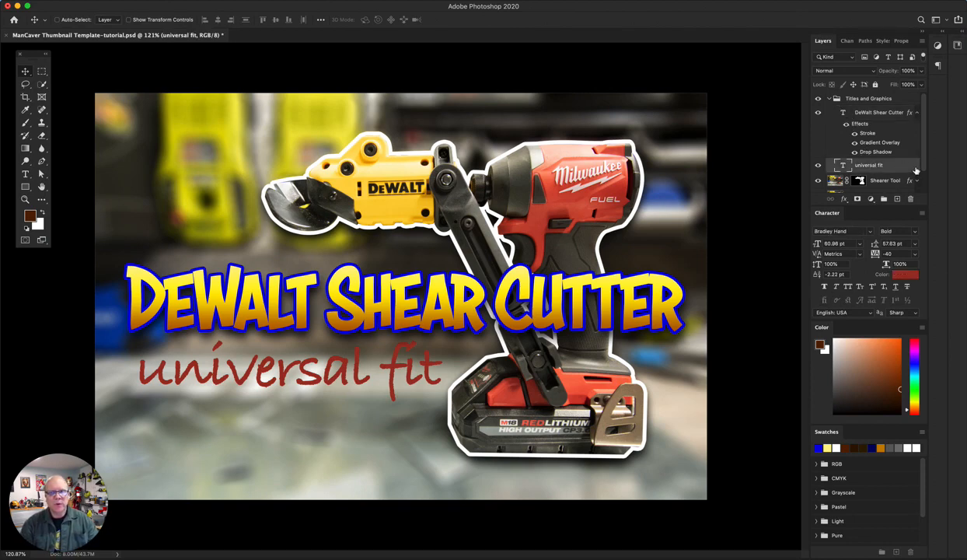
click(917, 113)
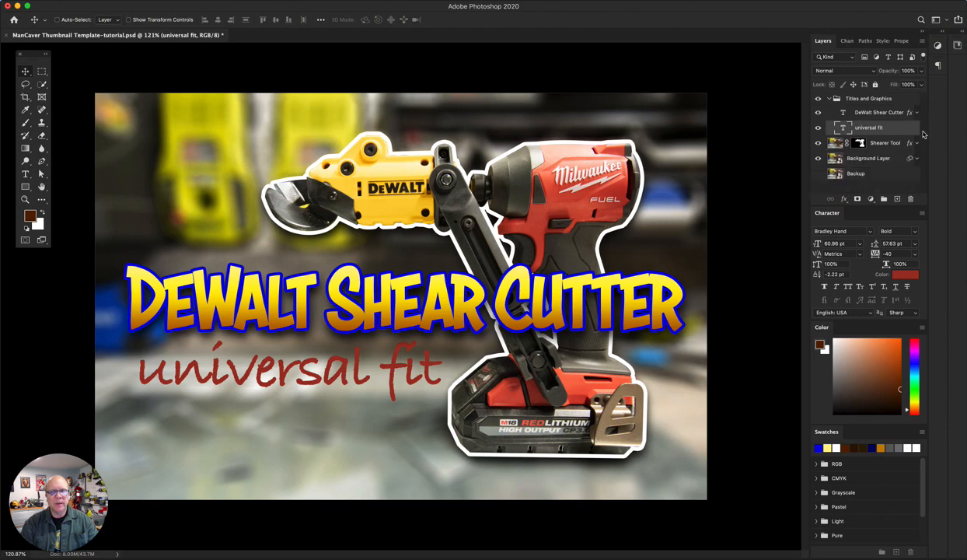
double_click(915, 130)
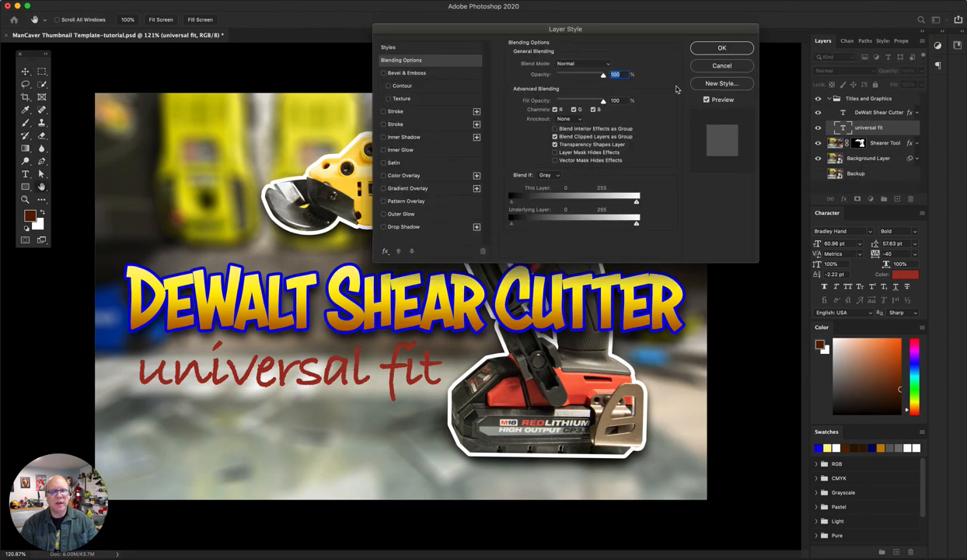
drag(610, 27, 635, 28)
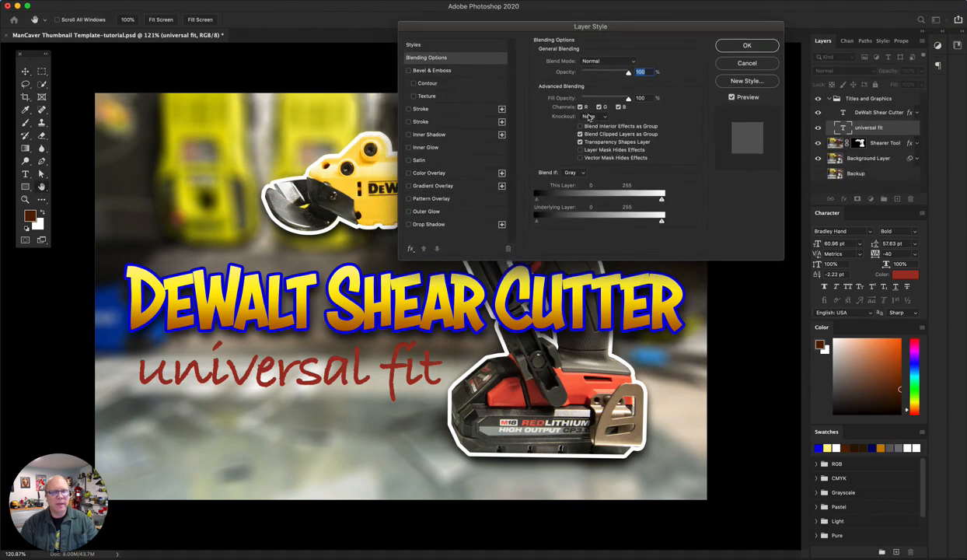
click(409, 110)
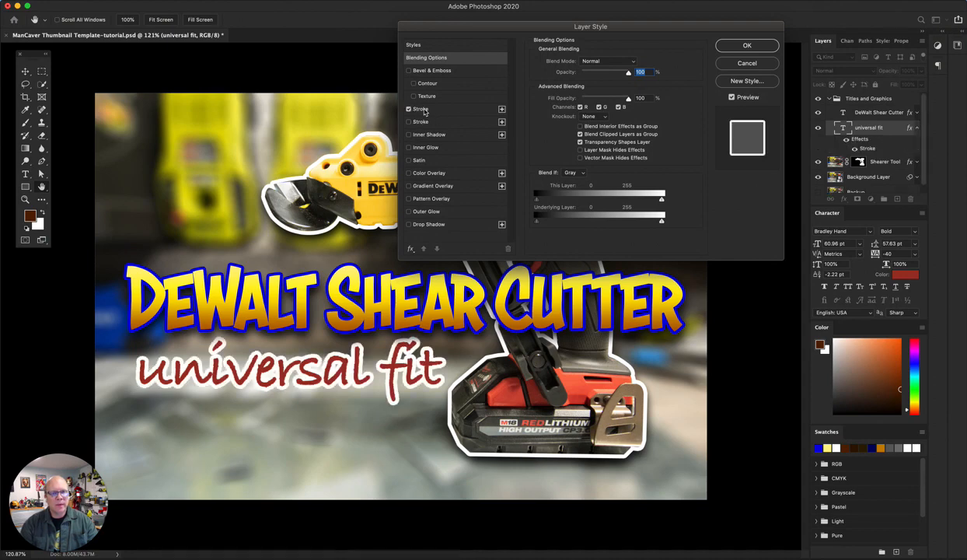
click(424, 109)
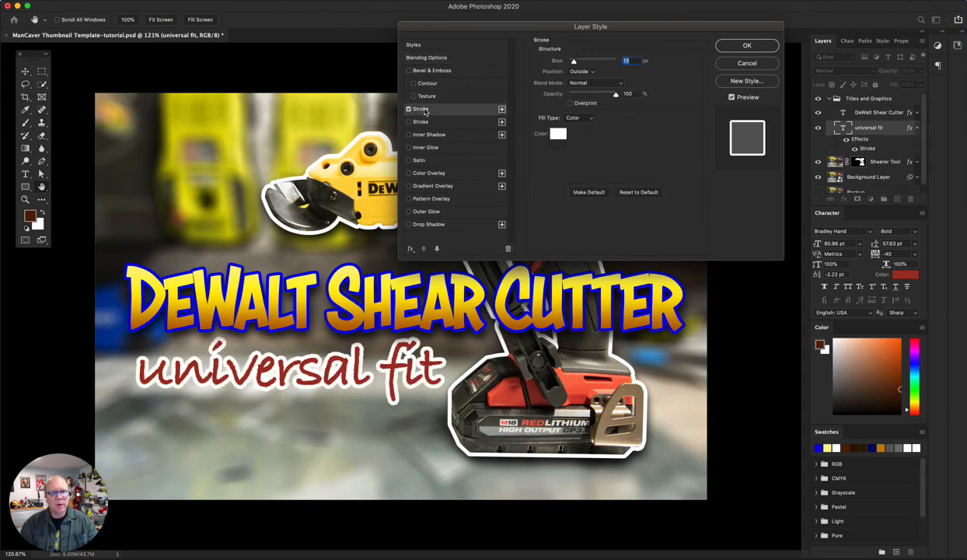
Set the universal fit stroke's color to light gray (e3e3e3) and its size to 9 px
click(557, 133)
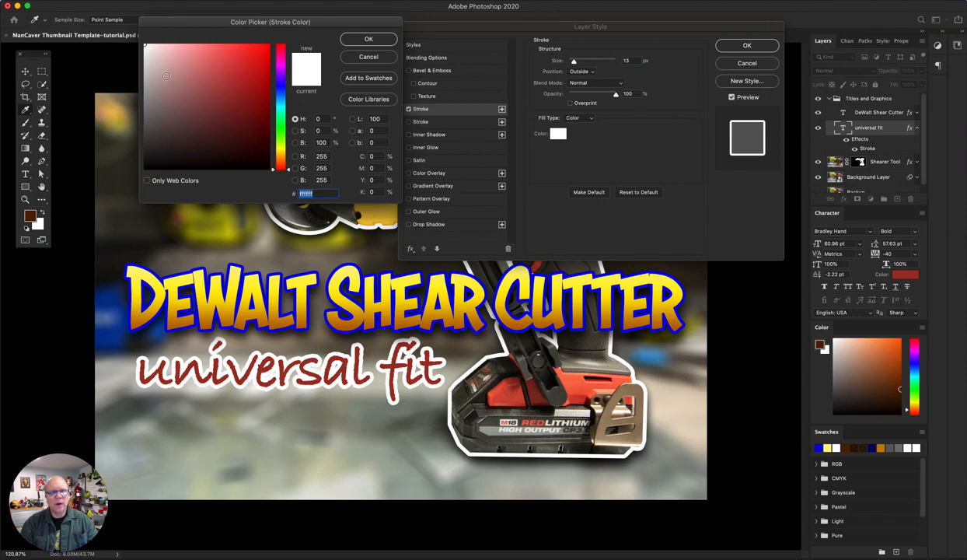
click(141, 74)
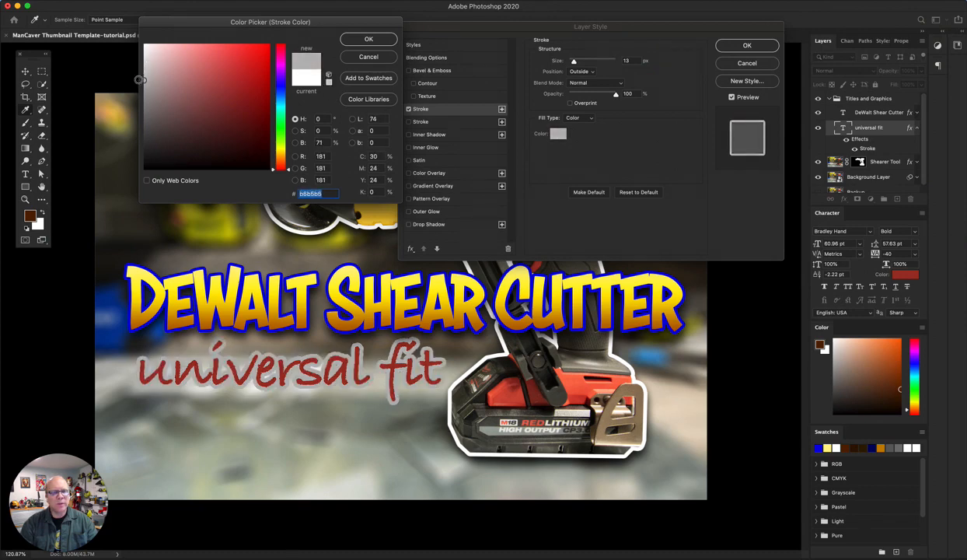
click(145, 70)
click(143, 61)
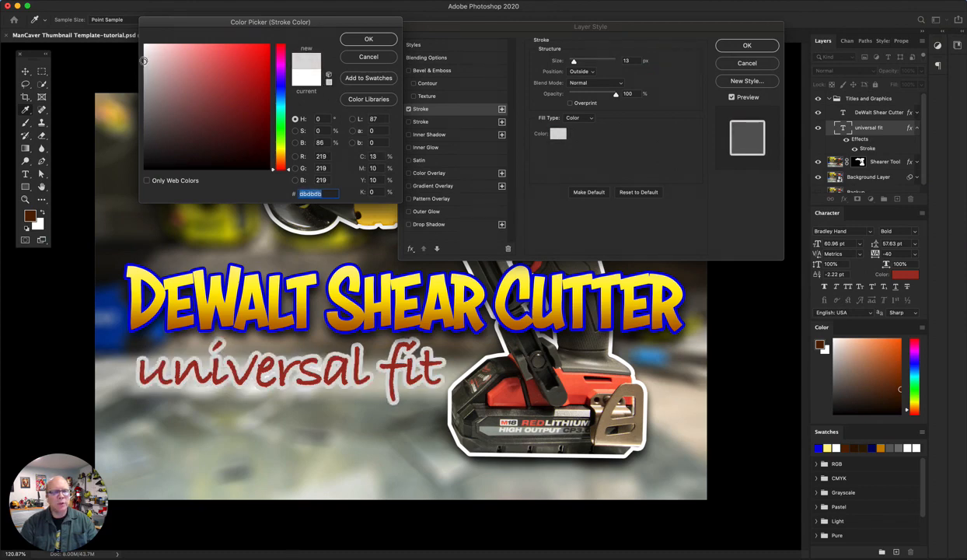
drag(144, 61, 145, 58)
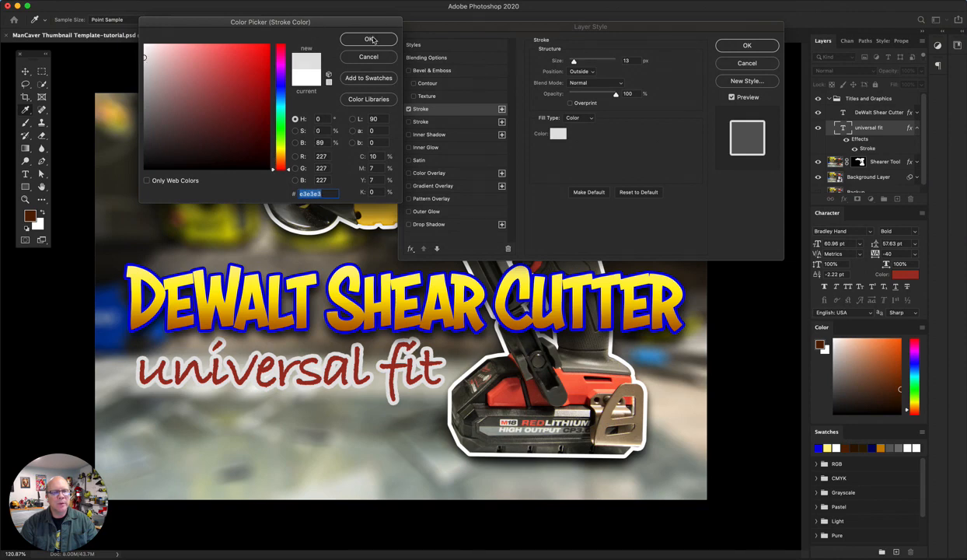
click(370, 39)
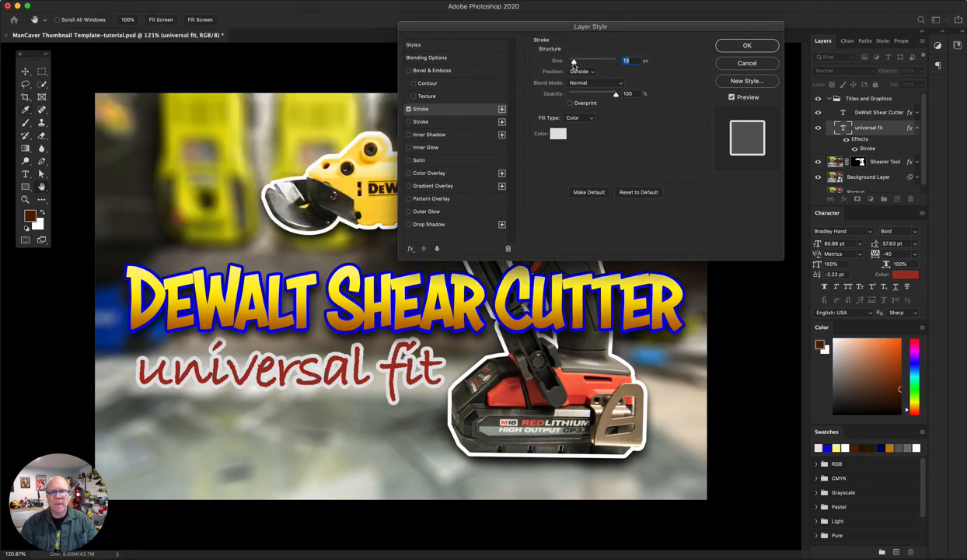
drag(574, 62, 576, 67)
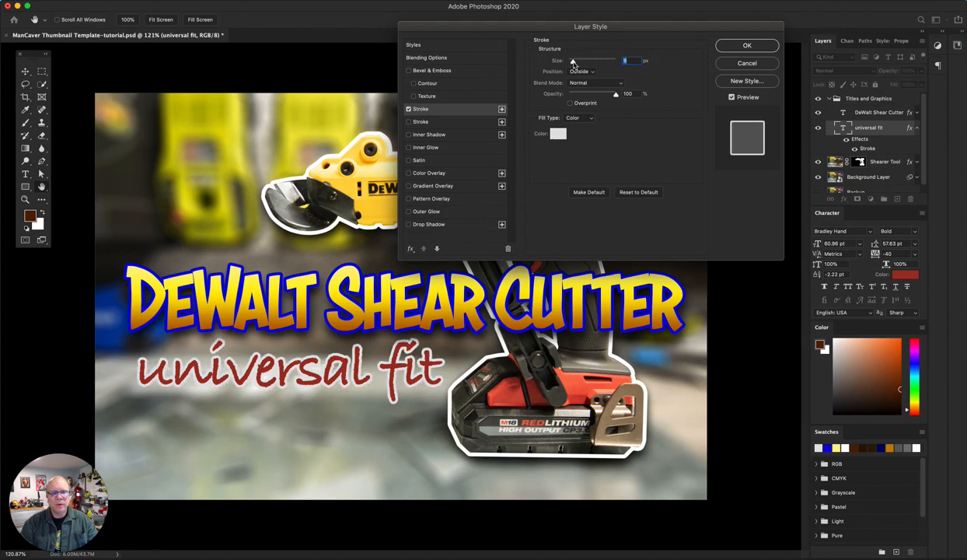
Add a Drop Shadow and a violet-to-orange preset Gradient Overlay to the universal fit text and apply the layer style
click(410, 224)
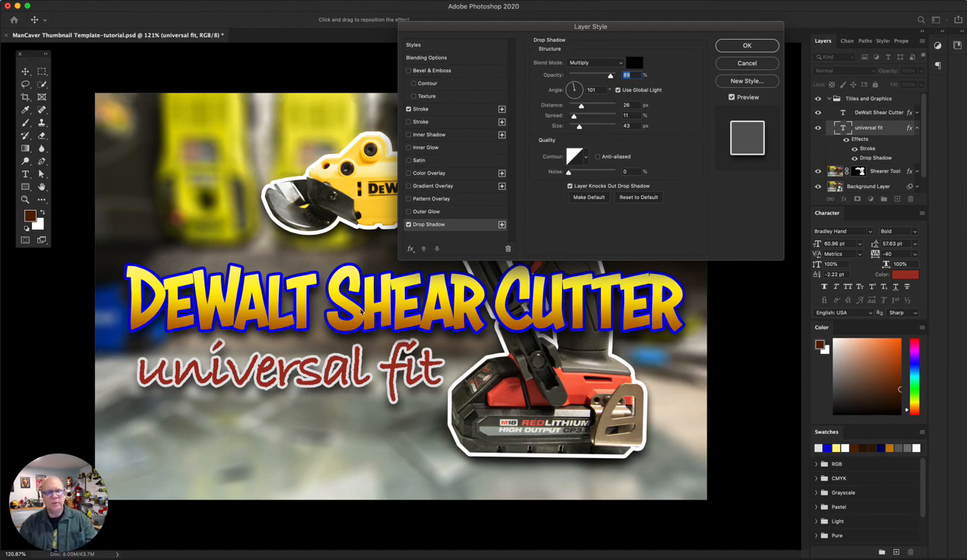
click(426, 186)
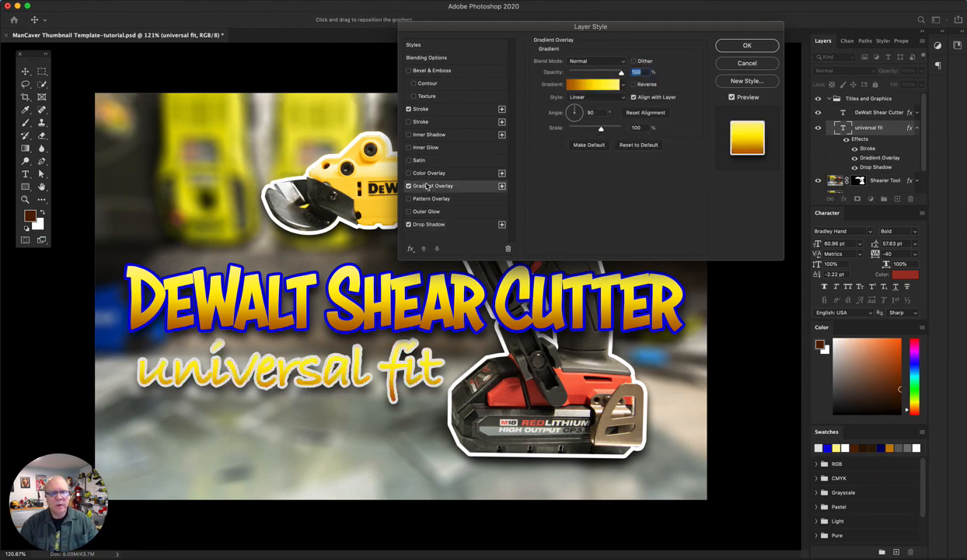
click(622, 84)
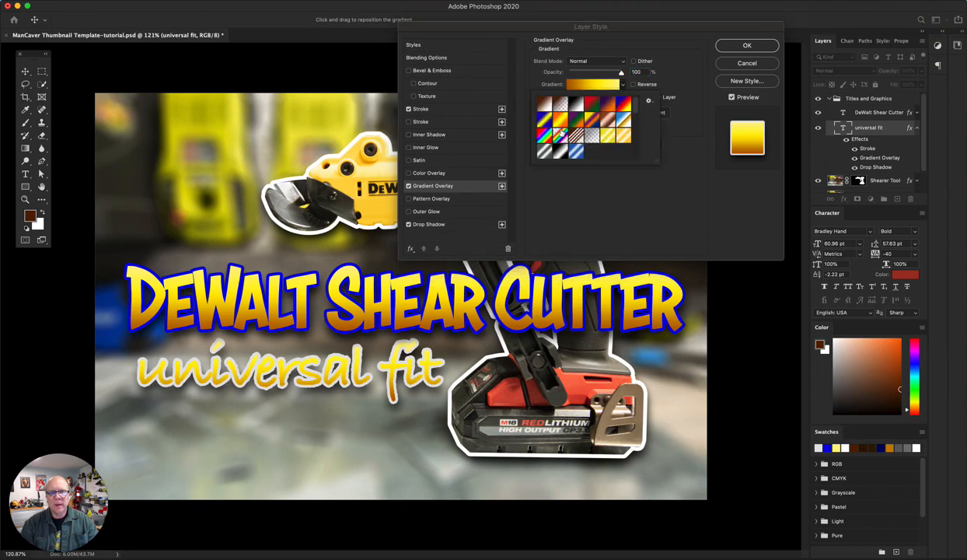
click(608, 103)
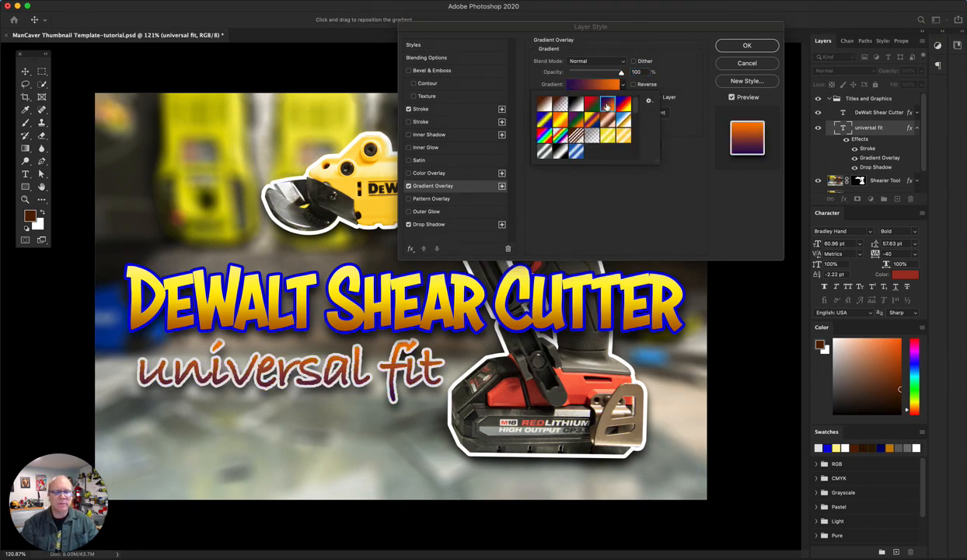
click(689, 81)
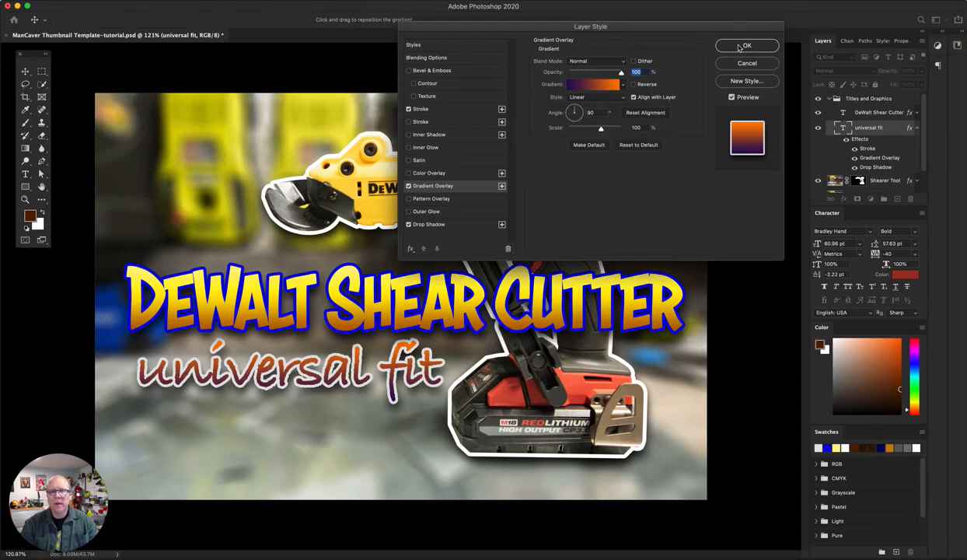
click(741, 47)
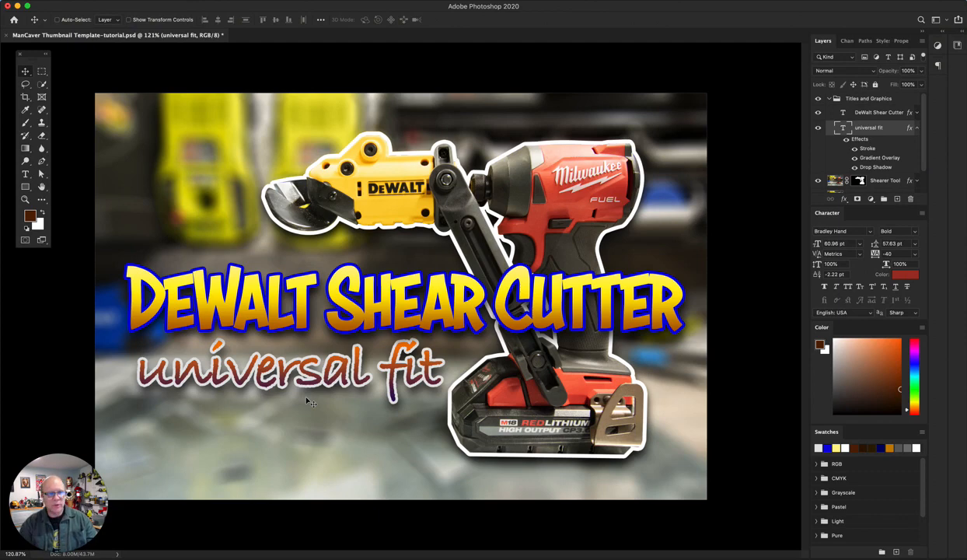
Draw a dark brown rectangle about 1669 by 252 px over the universal fit text, starting just outside the canvas's left edge
key(u)
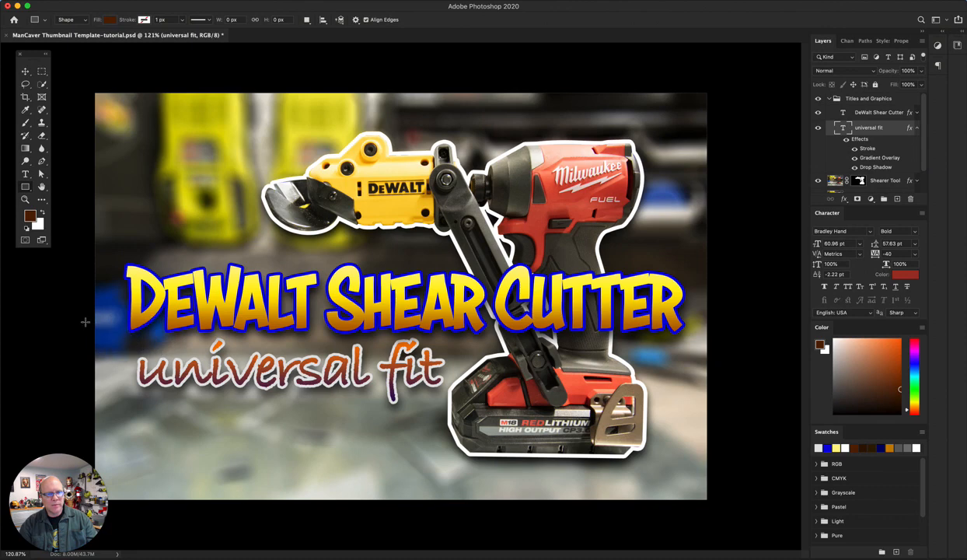
drag(86, 321, 583, 396)
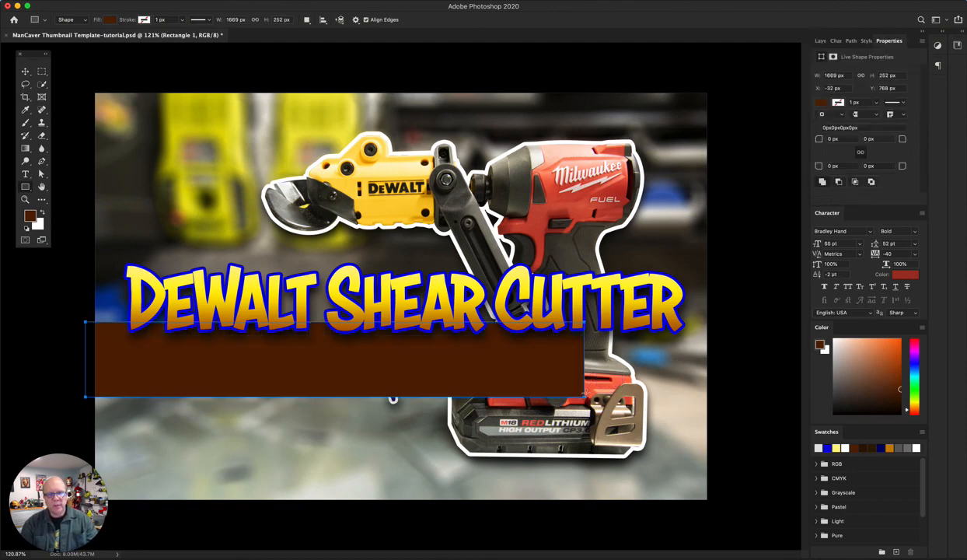
key(v)
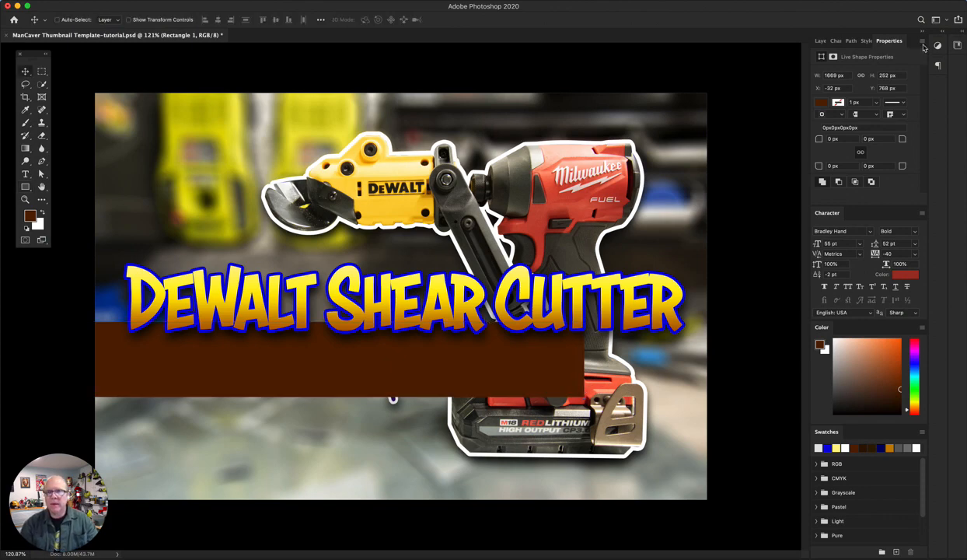
Place the rectangle layer between the Shearer Tool and Background Layer, and shift the bar slightly down behind the universal fit text
click(820, 41)
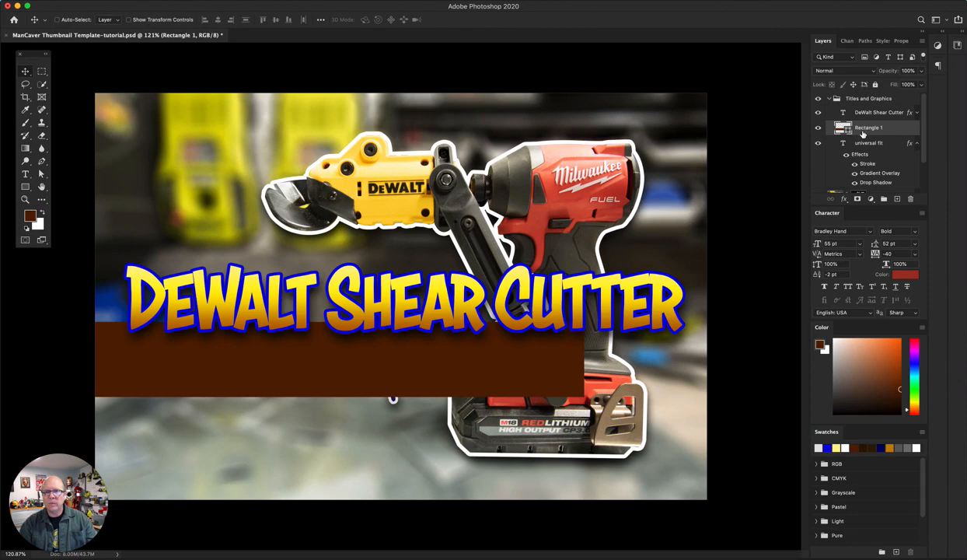
click(916, 143)
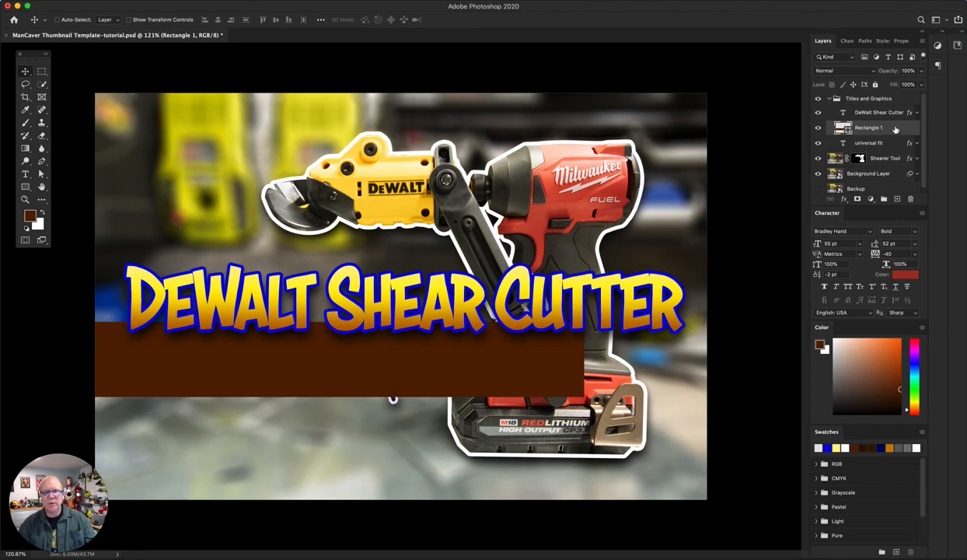
drag(898, 131, 897, 171)
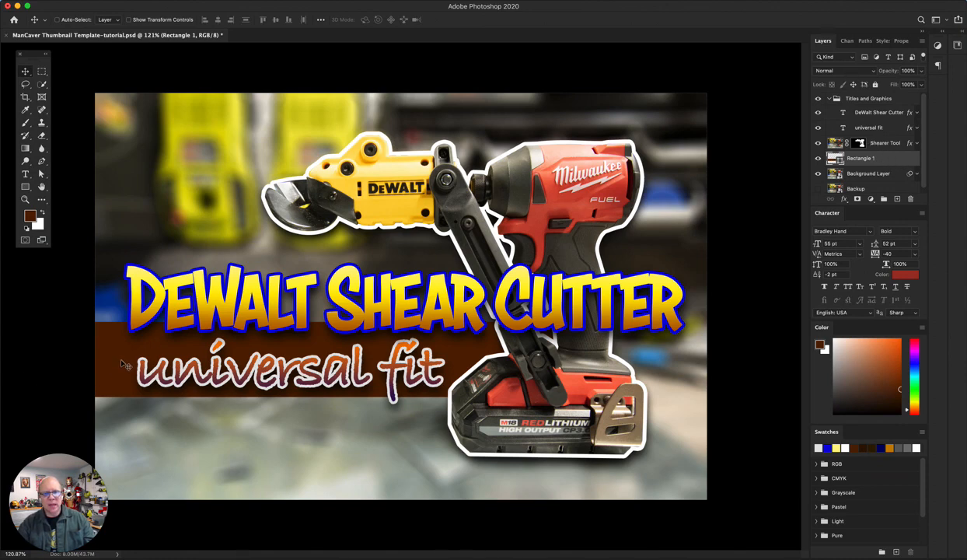
drag(120, 354, 109, 372)
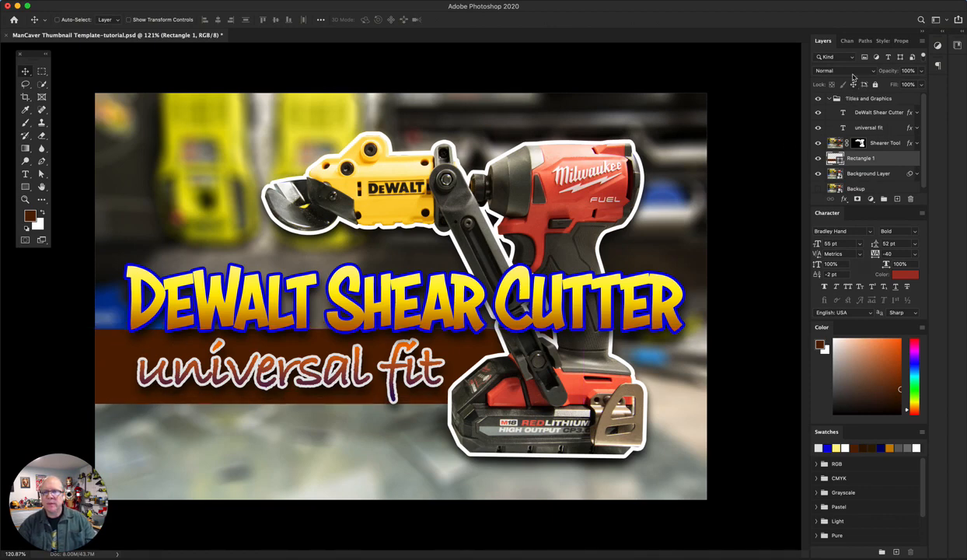
Set the Rectangle 1 layer's blend mode to Multiply and lower its opacity to 68%
click(830, 71)
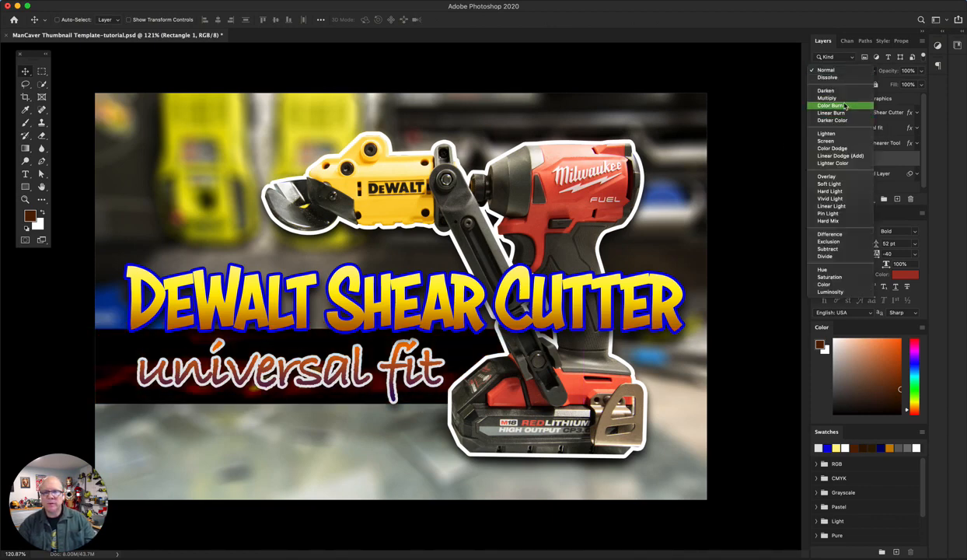
click(844, 100)
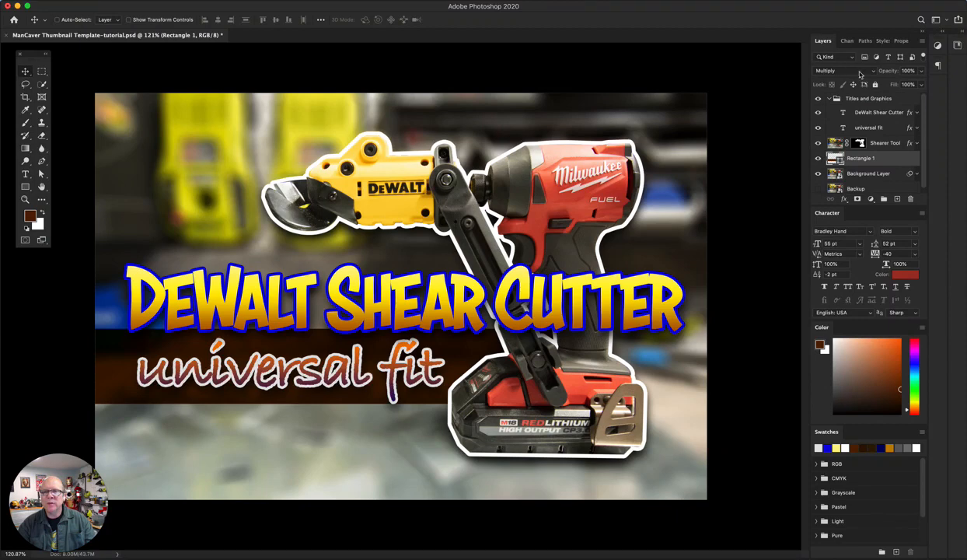
drag(889, 74, 871, 78)
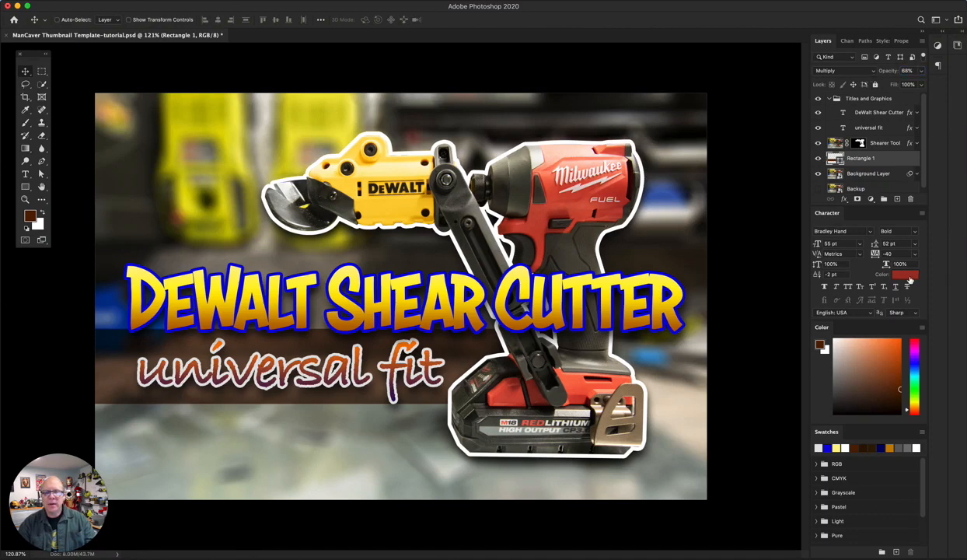
Try a rust-orange fill on the bar behind the universal fit text, and replace it with a vivid purple fill
click(899, 363)
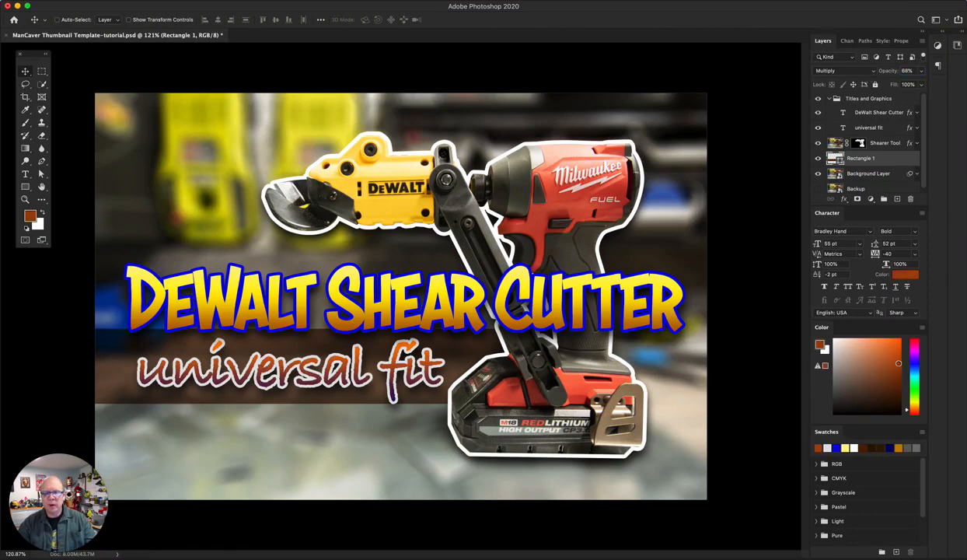
drag(899, 363, 903, 367)
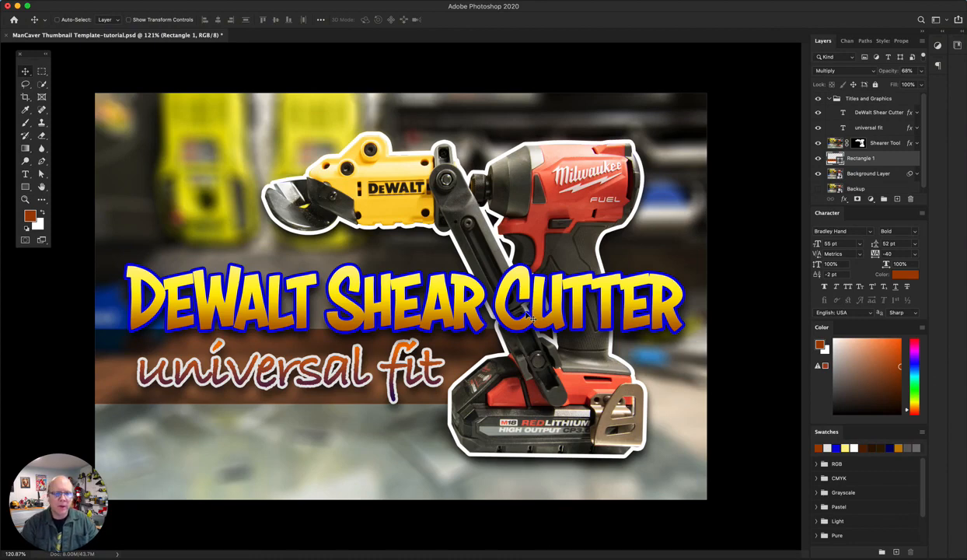
click(914, 354)
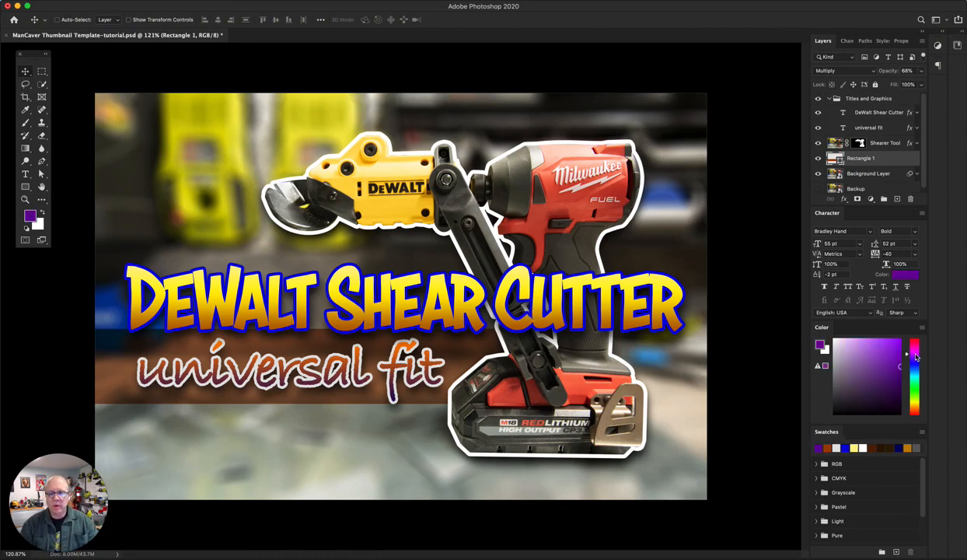
click(900, 358)
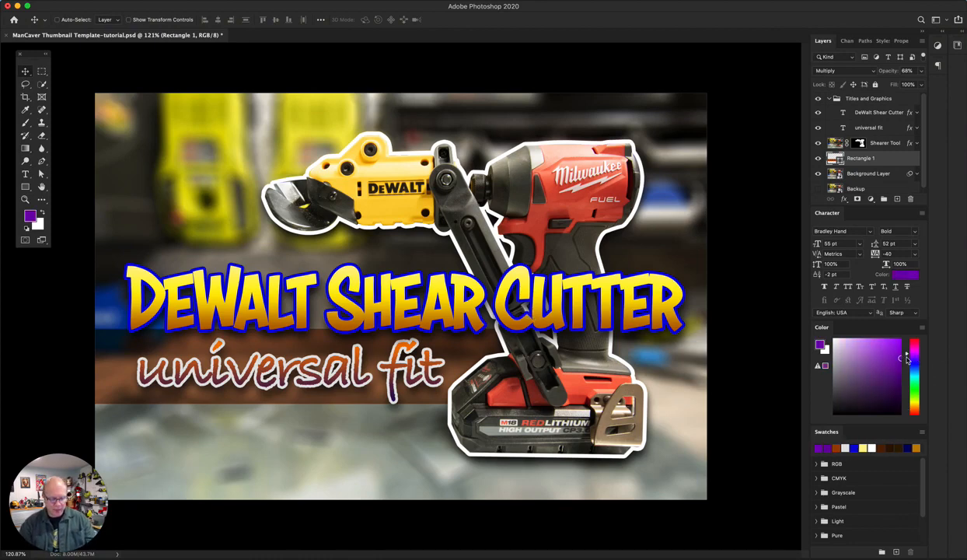
key(alt+BackSpace)
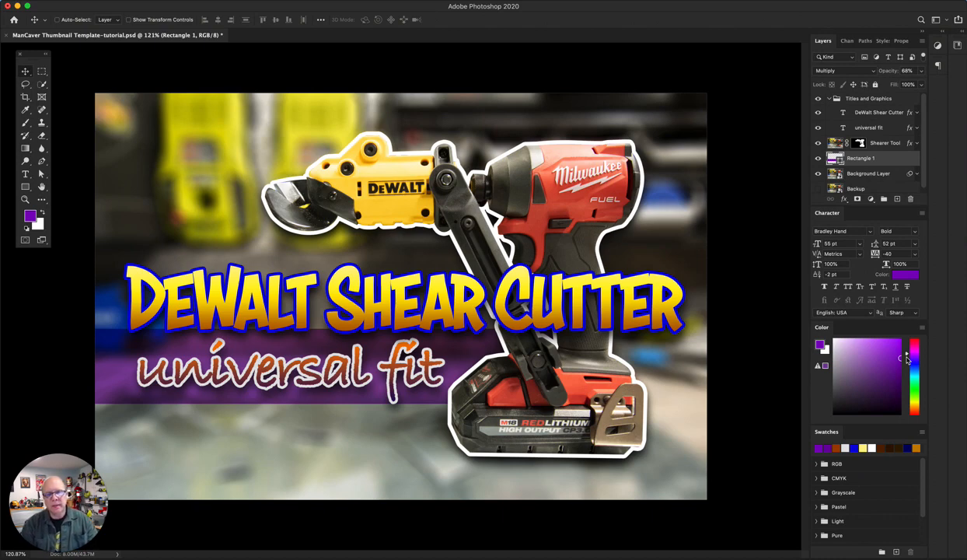